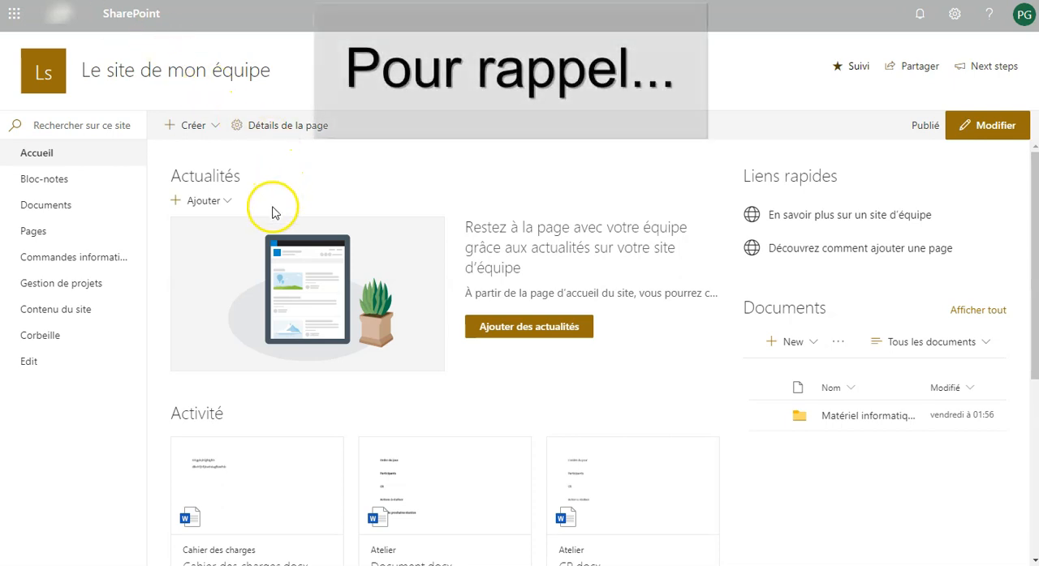
- Open the Atelier folder of Projet CRM in the Gestion de projets library and view the available new-item types
click(84, 290)
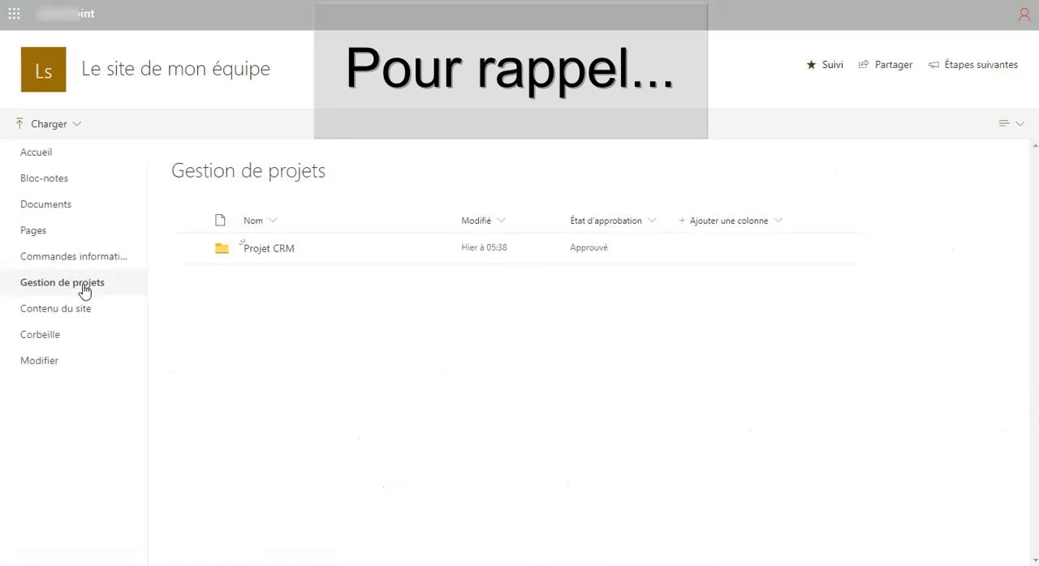
click(274, 248)
click(269, 250)
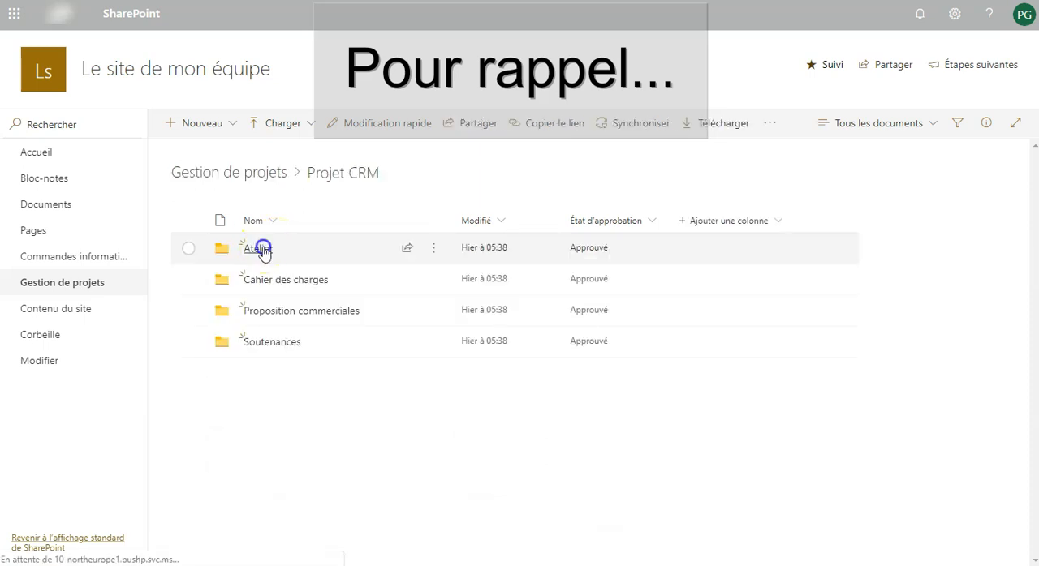
click(233, 128)
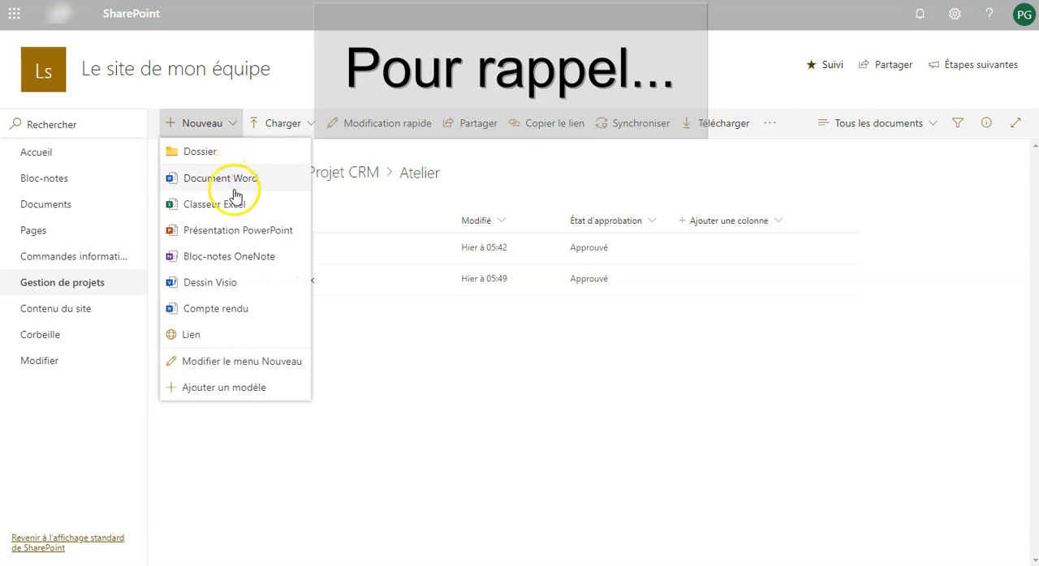
click(296, 315)
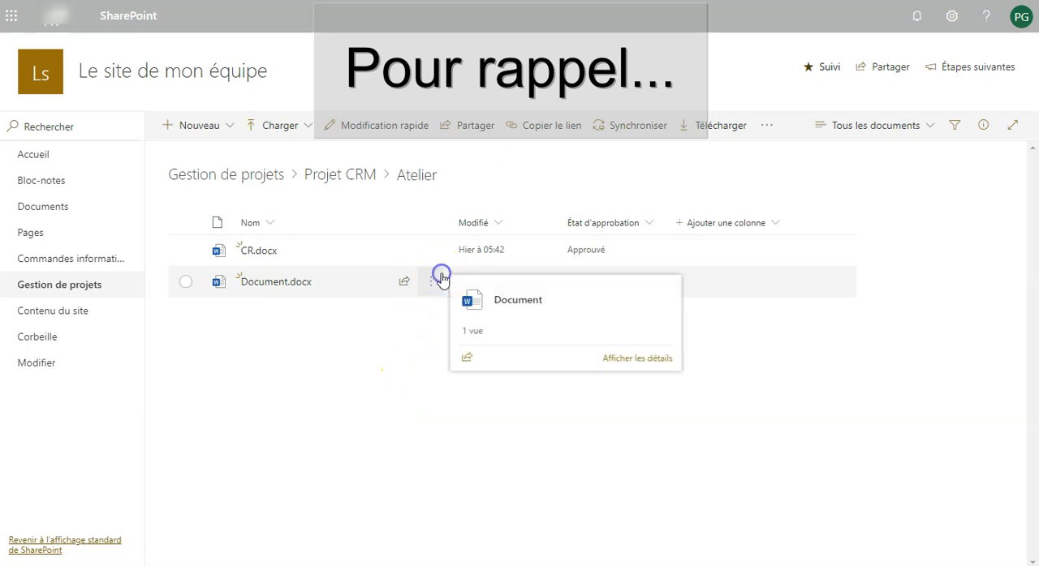
- View the version history of Document.docx in the Atelier folder and close it
click(438, 279)
mouse_move(506, 523)
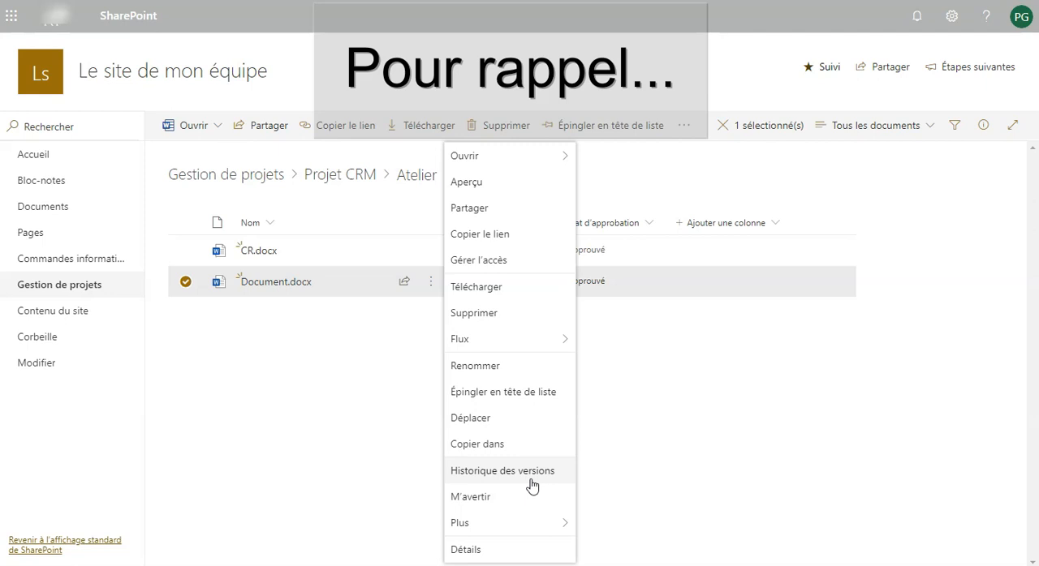
click(635, 448)
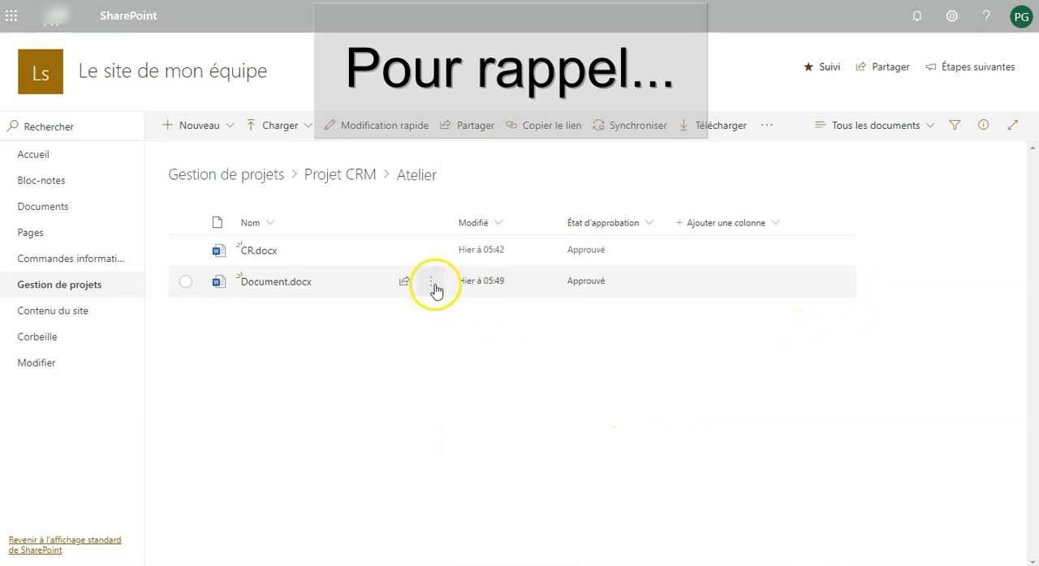
click(434, 288)
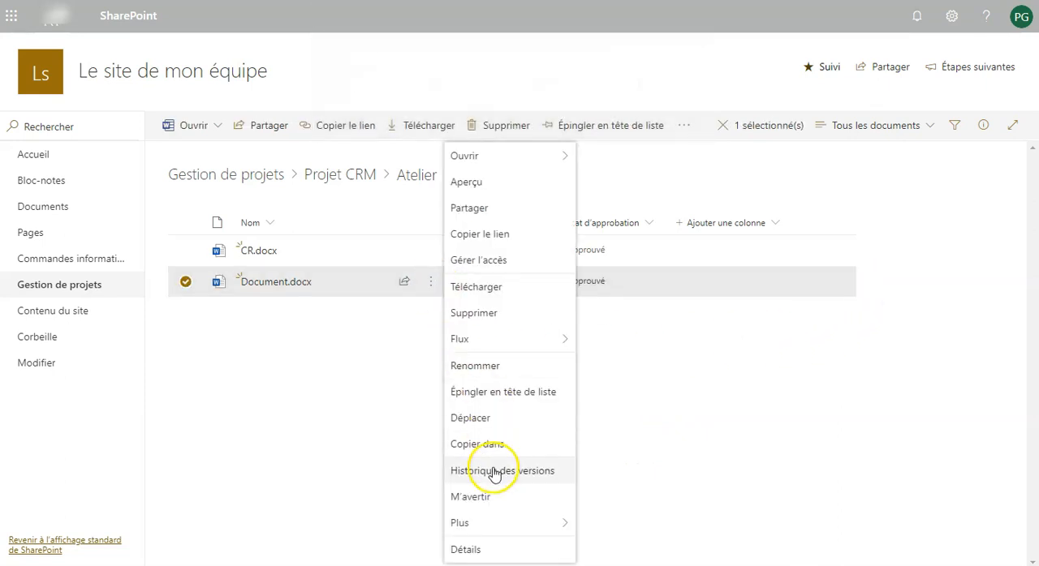
click(495, 470)
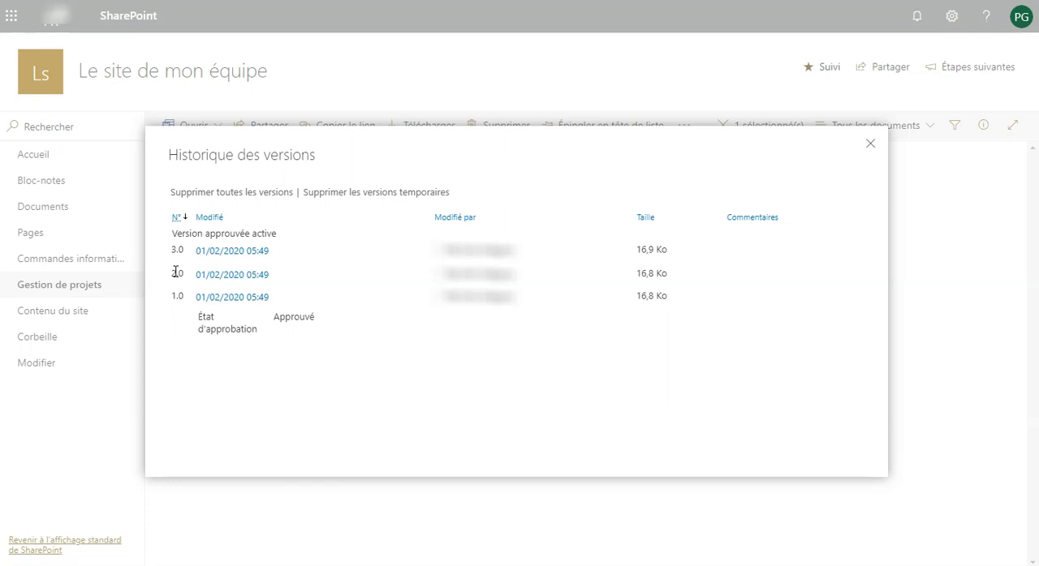
click(870, 144)
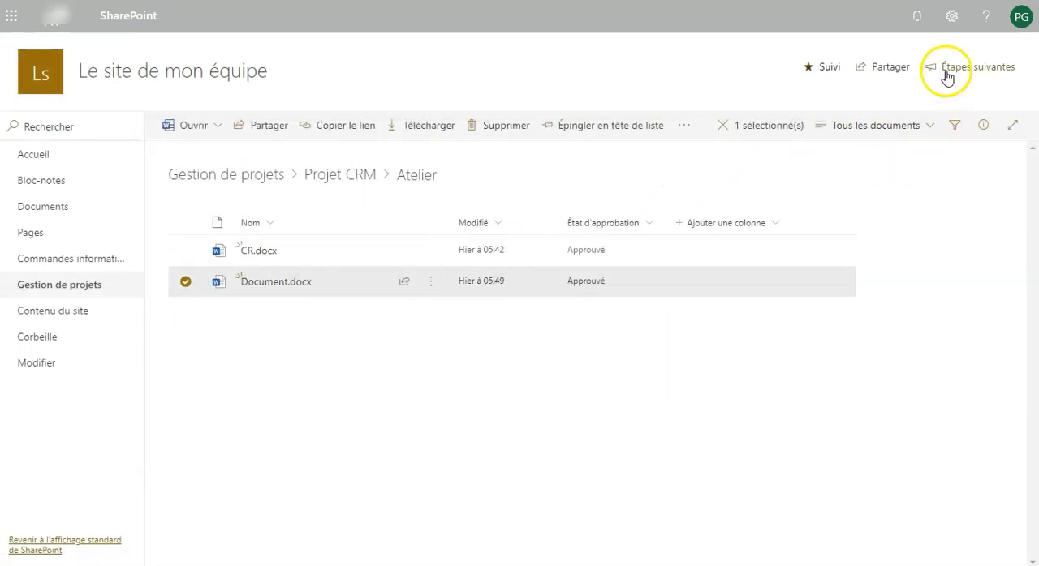
- Set the Gestion de projets library's version control to "Créer des versions principales et secondaires (brouillon)" and save the settings
click(951, 18)
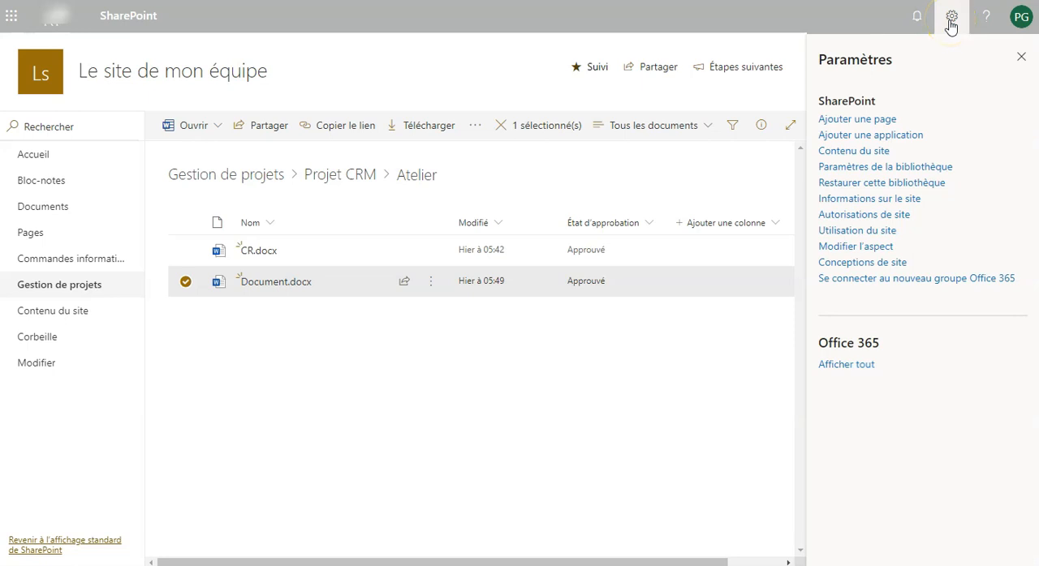
click(924, 165)
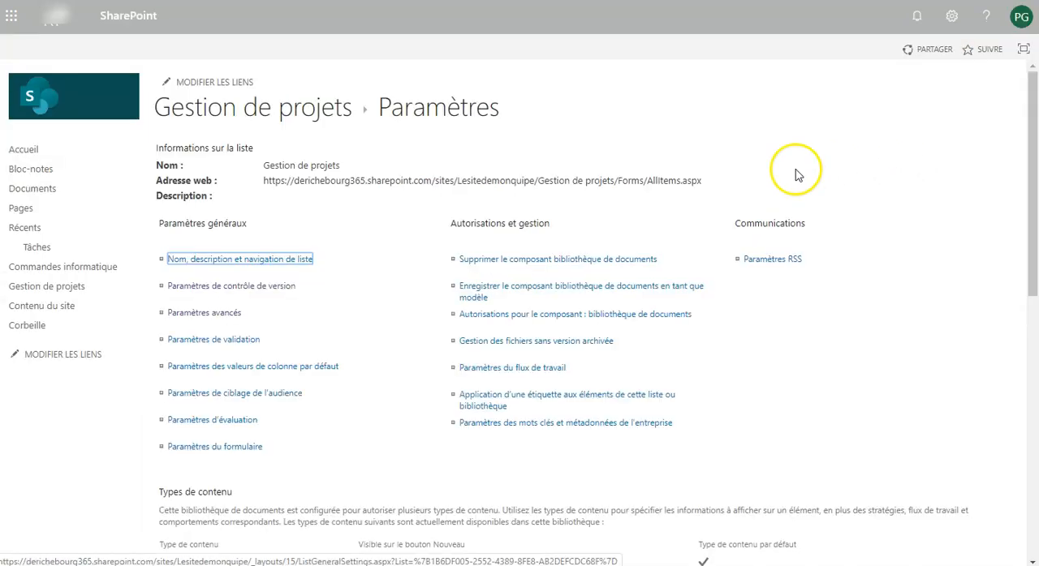
click(263, 286)
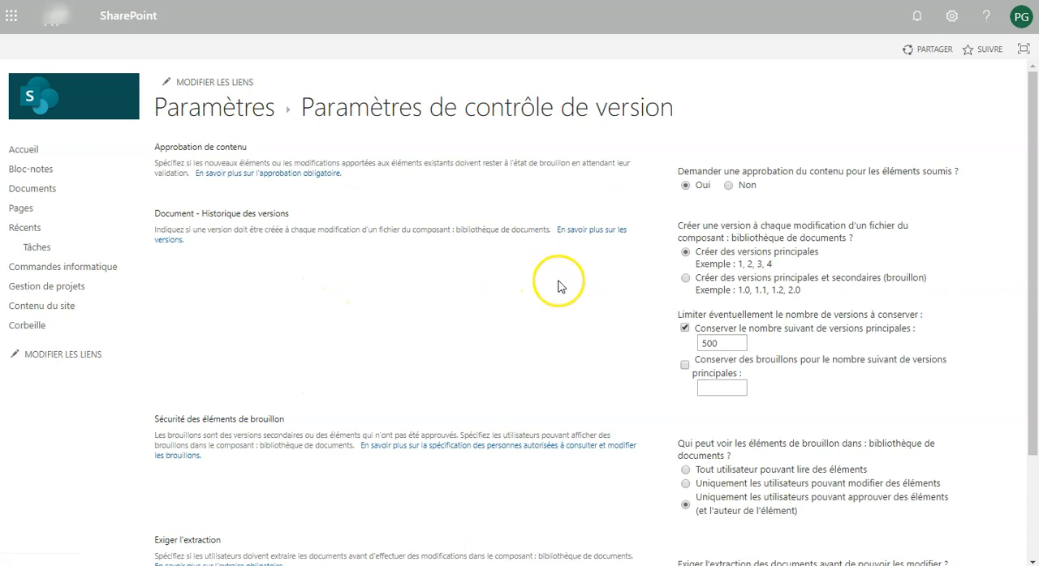
click(684, 279)
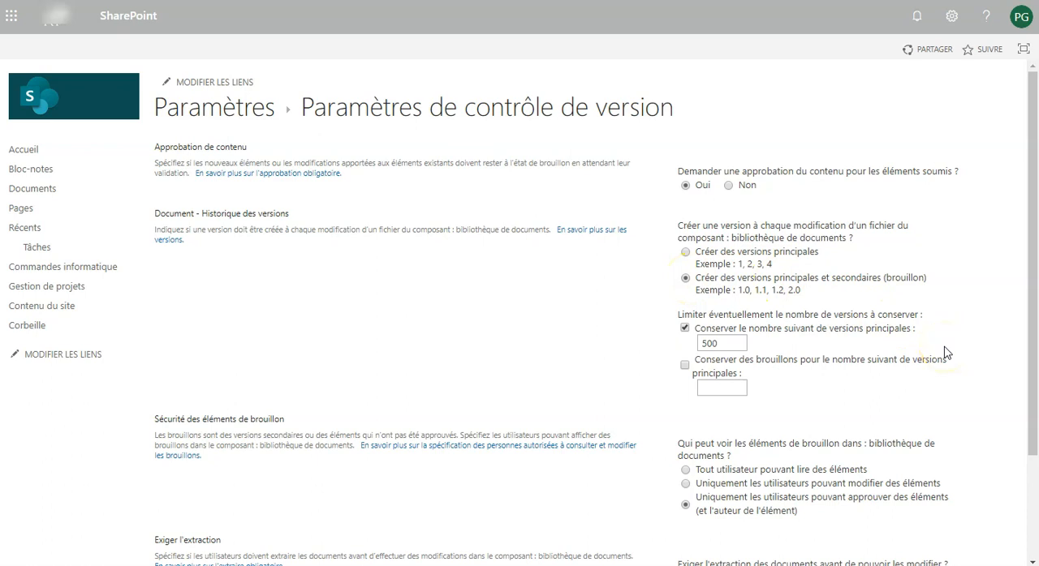
scroll(944, 353, down, 2)
click(876, 489)
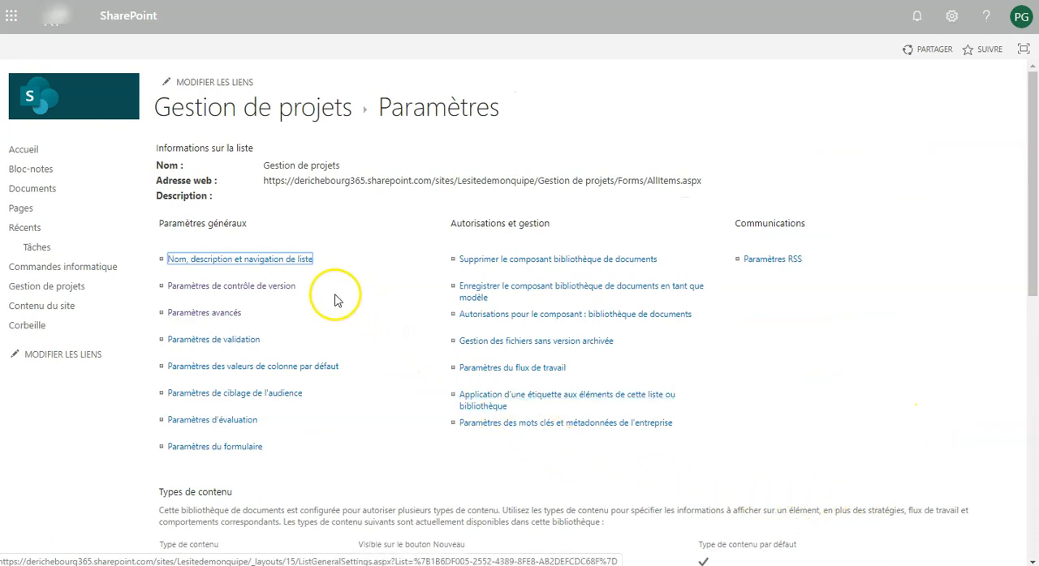
- Check the version history of Cahier des charges.docx in the Cahier des charges folder of Projet CRM
click(71, 290)
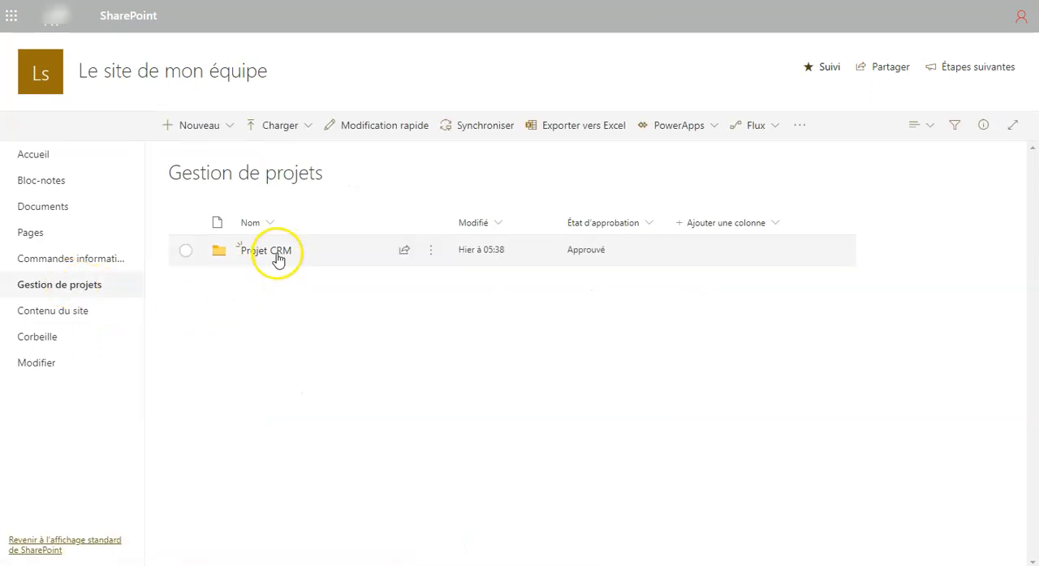
click(277, 256)
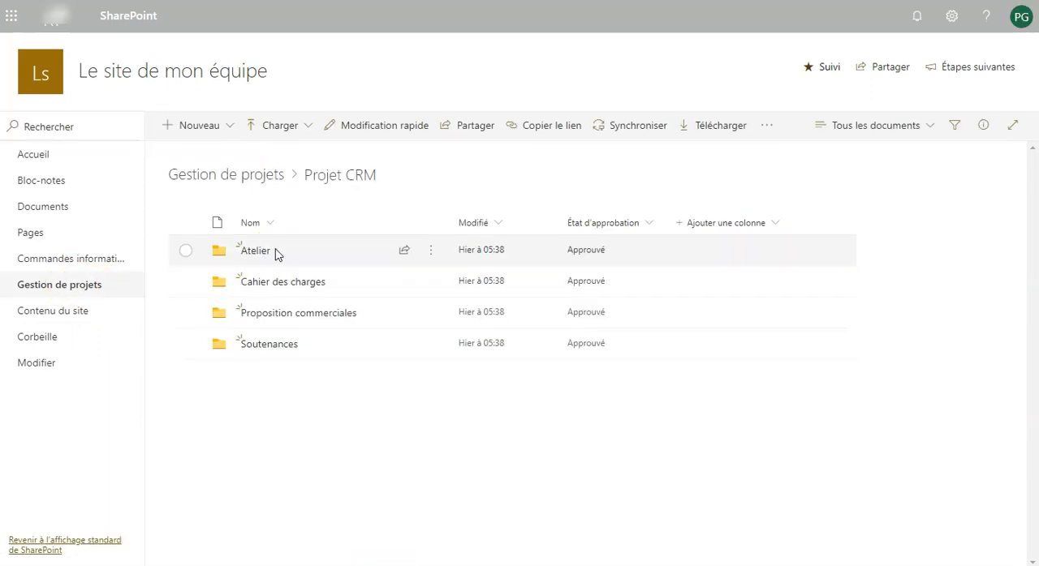
click(261, 282)
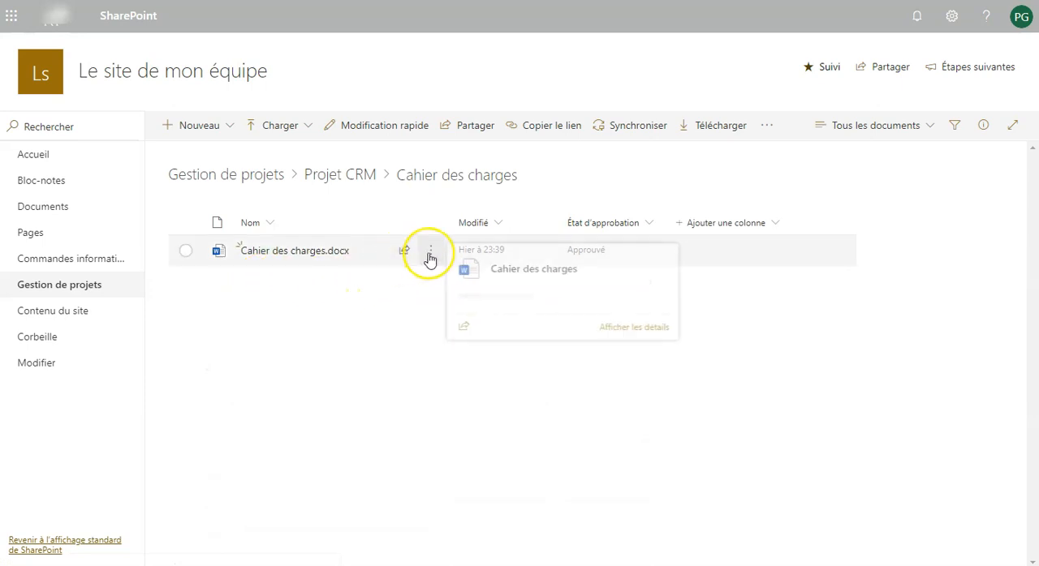
click(430, 256)
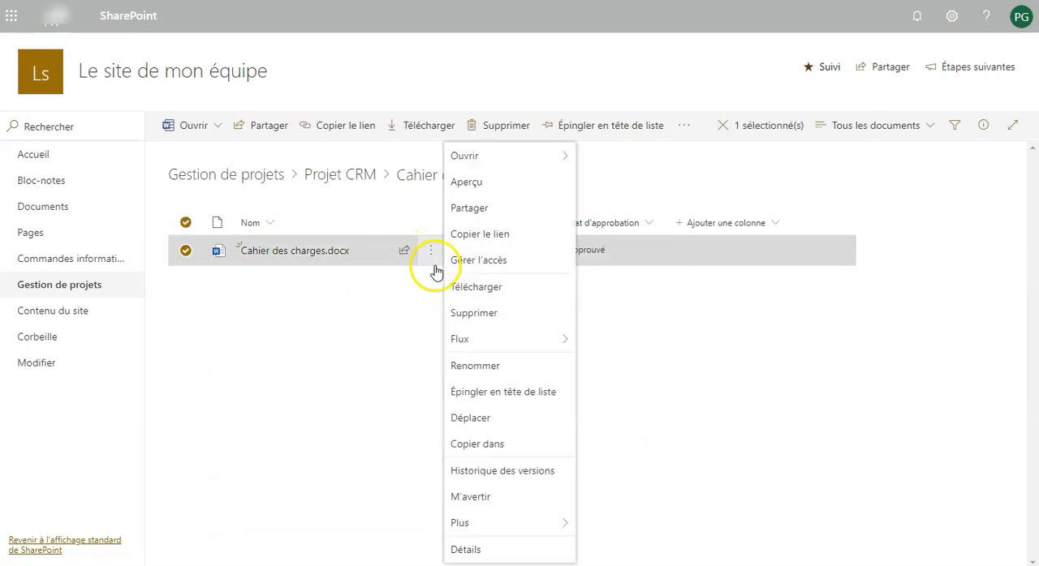
click(475, 478)
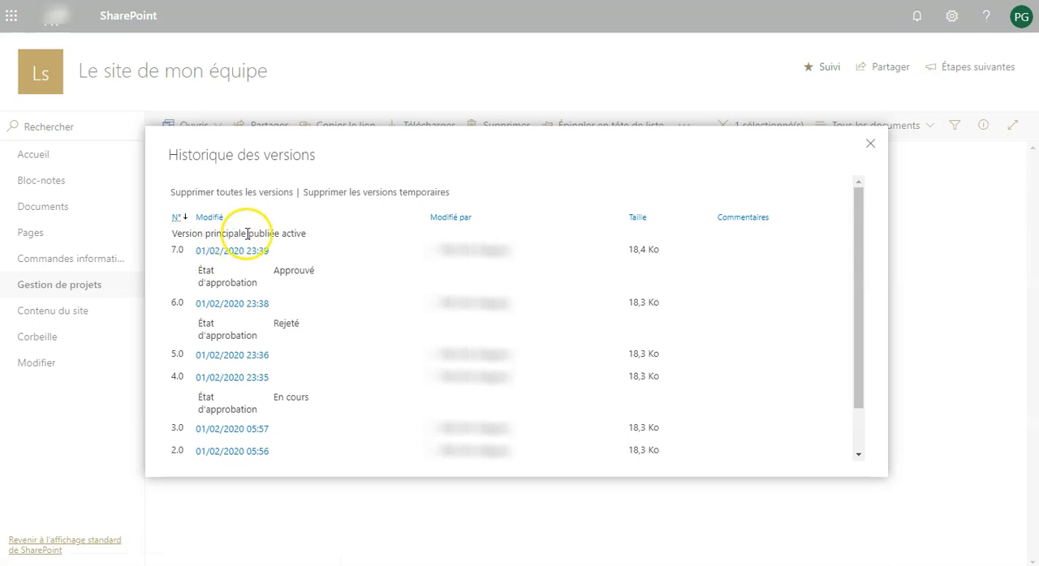
click(871, 146)
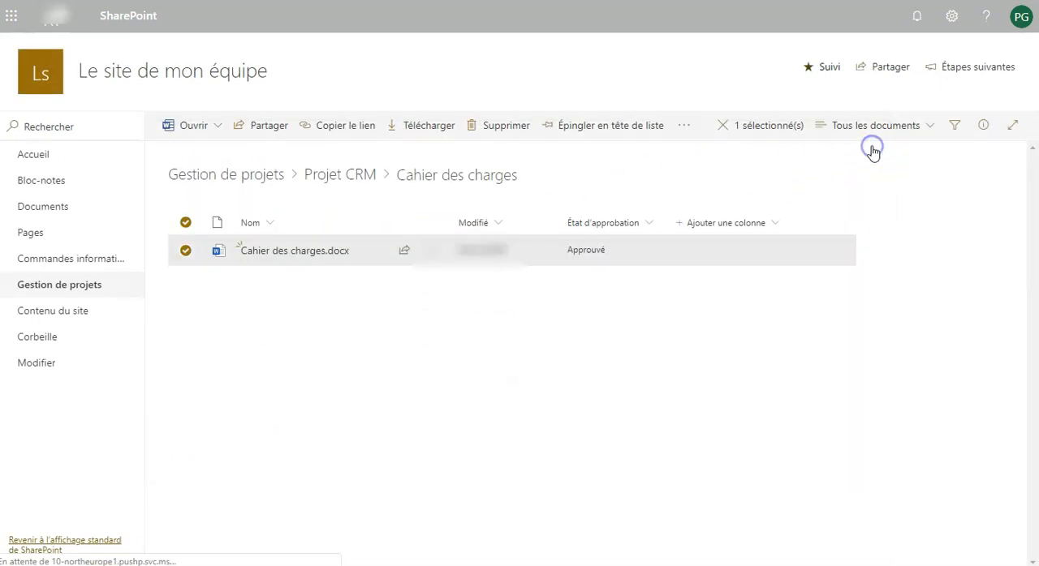
- Add the line "azertyuiopmlkjhgfd" at the end of Cahier des charges.docx and return to its folder
click(309, 259)
click(398, 208)
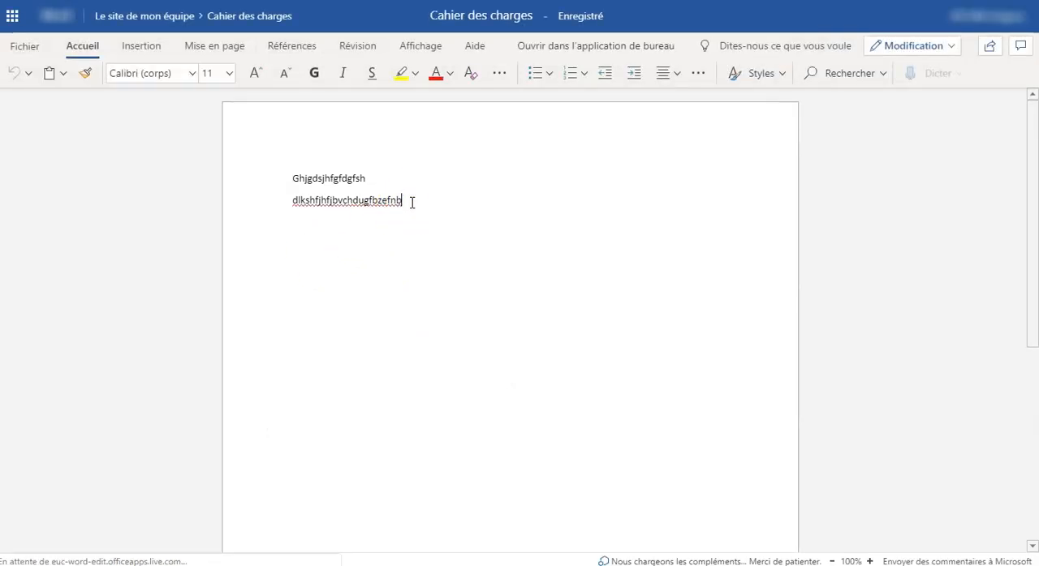
key(Return)
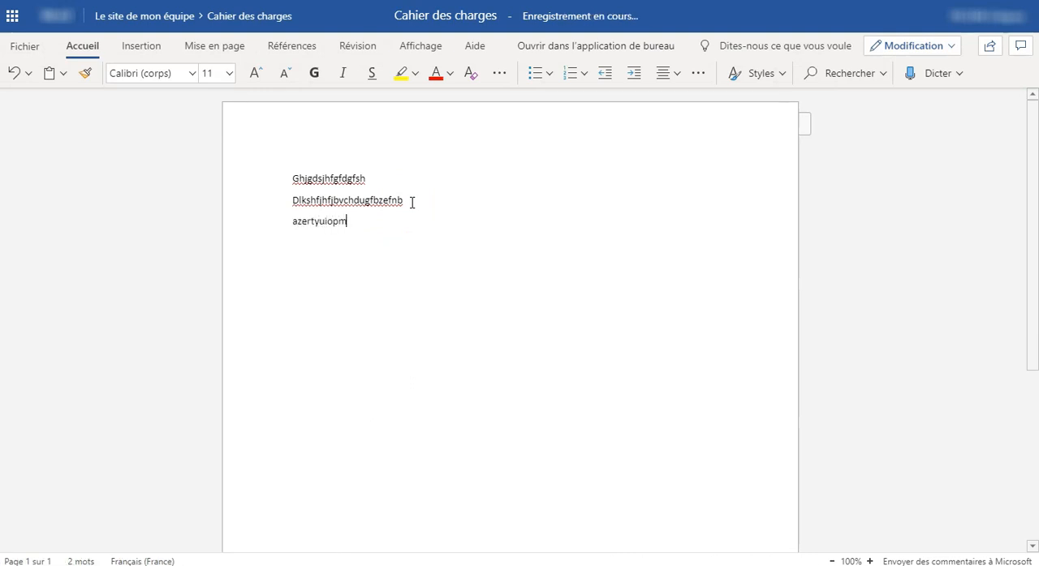
text(azertyuiopmlkjhgfd)
click(547, 162)
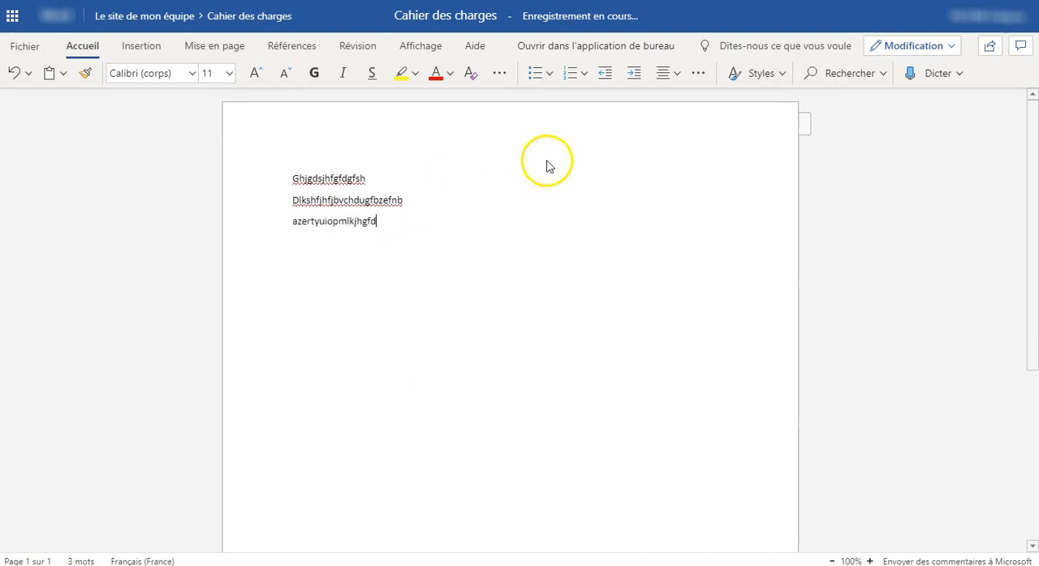
click(557, 157)
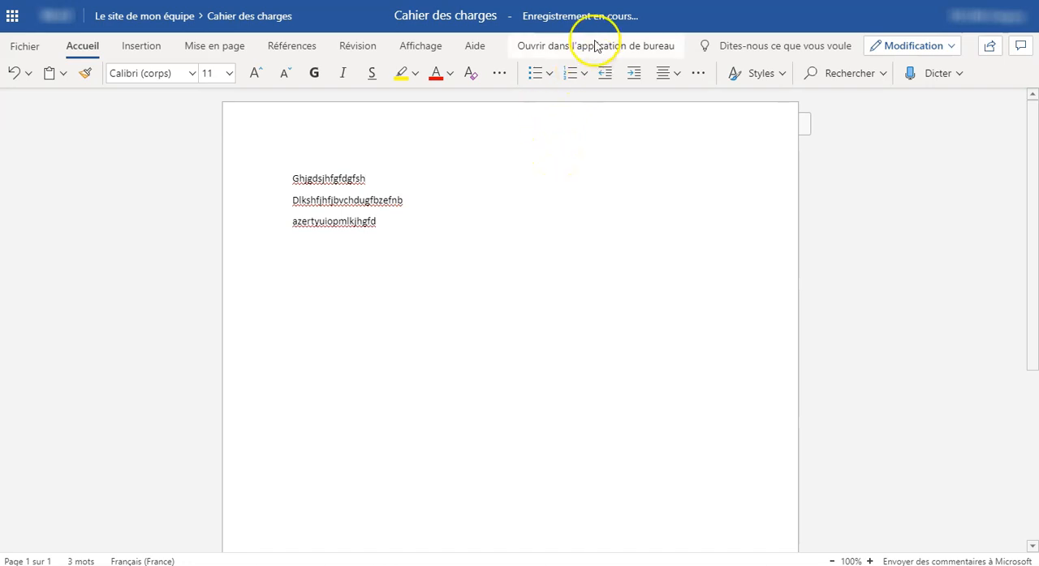
mouse_move(590, 16)
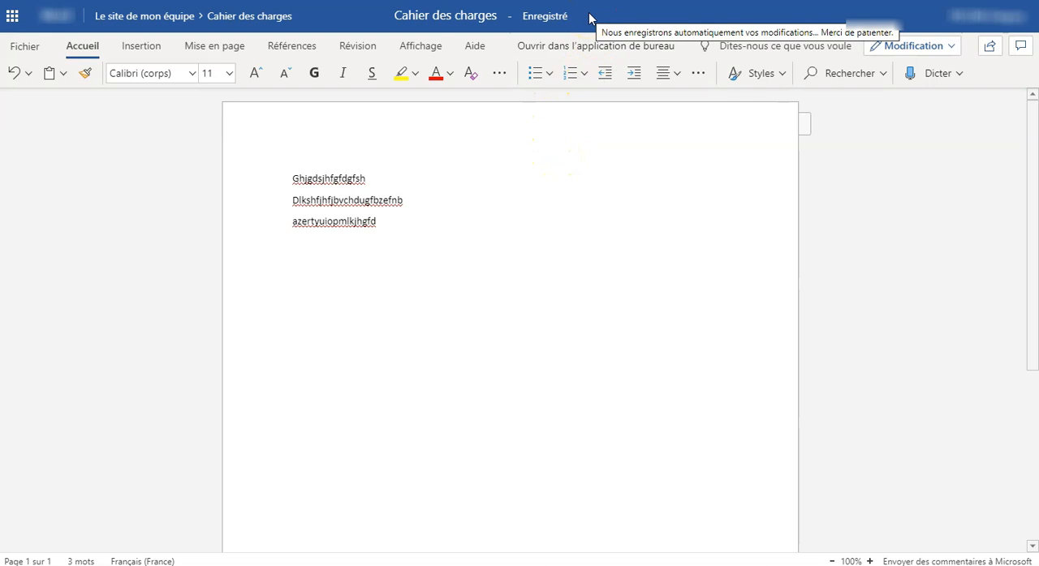
click(269, 17)
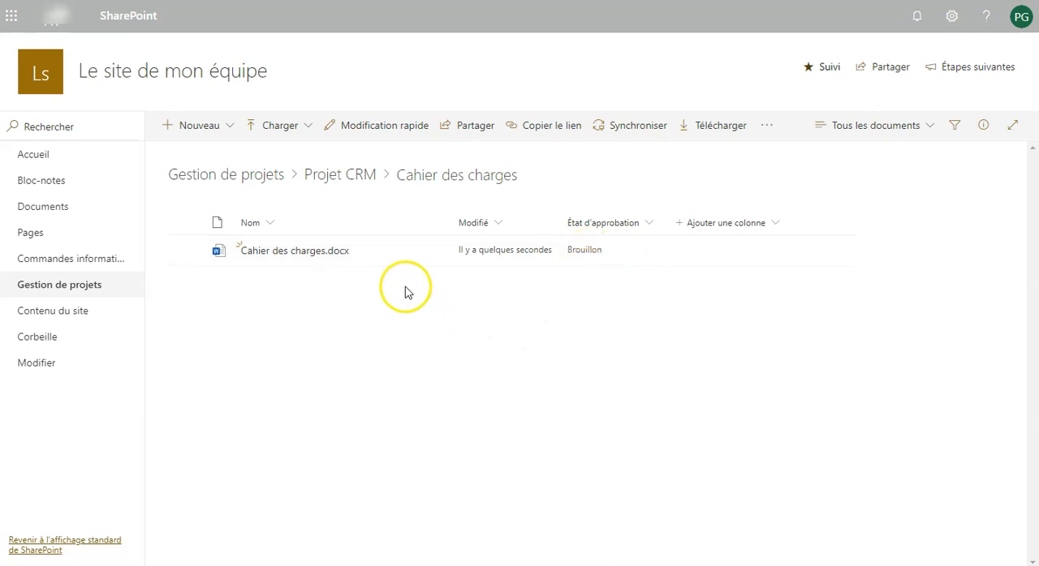
- Publish the draft of Cahier des charges.docx with the comment "Ajout de notes"
click(431, 257)
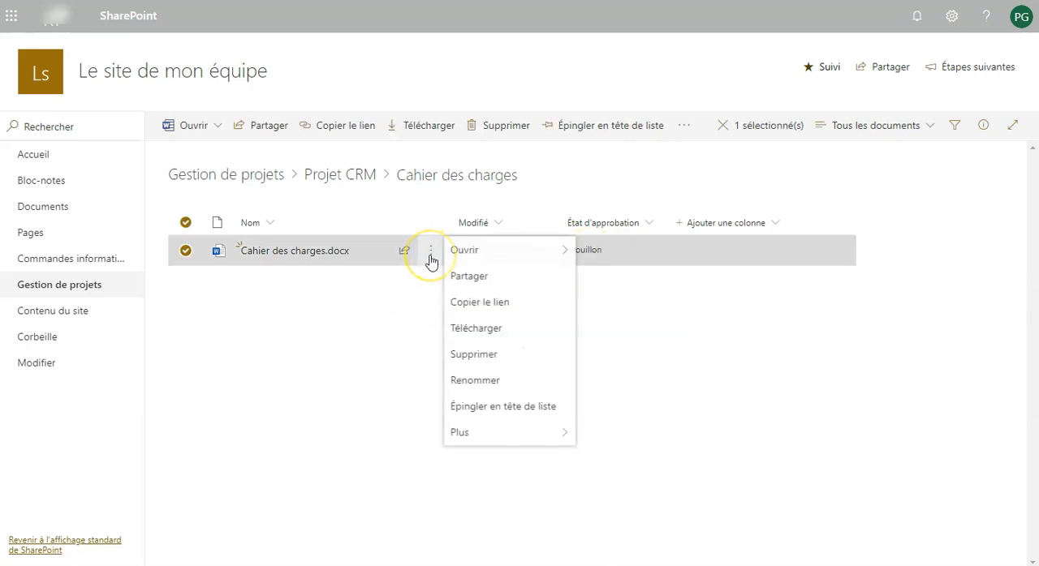
mouse_move(460, 526)
click(503, 532)
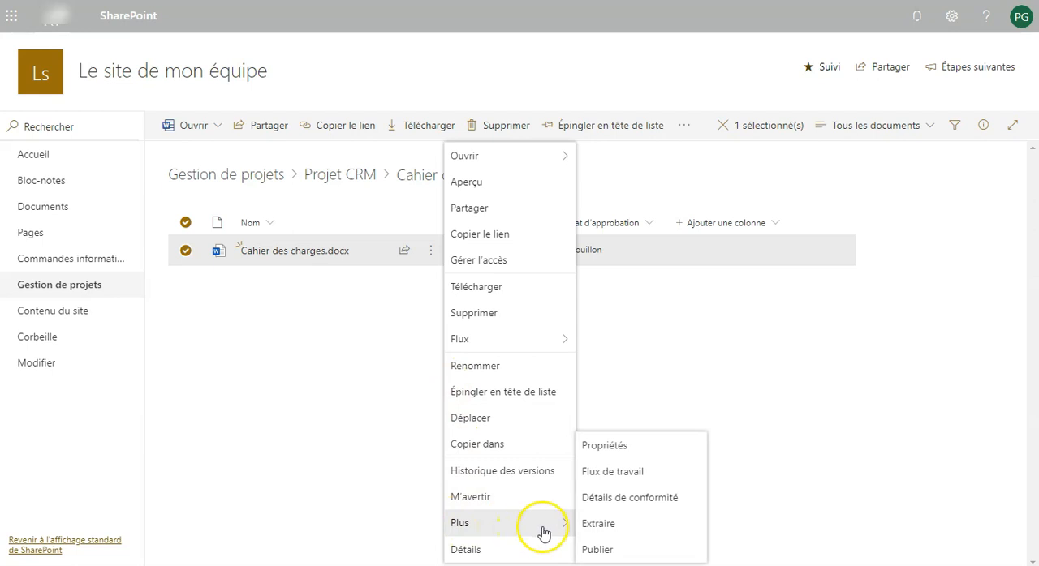
click(597, 551)
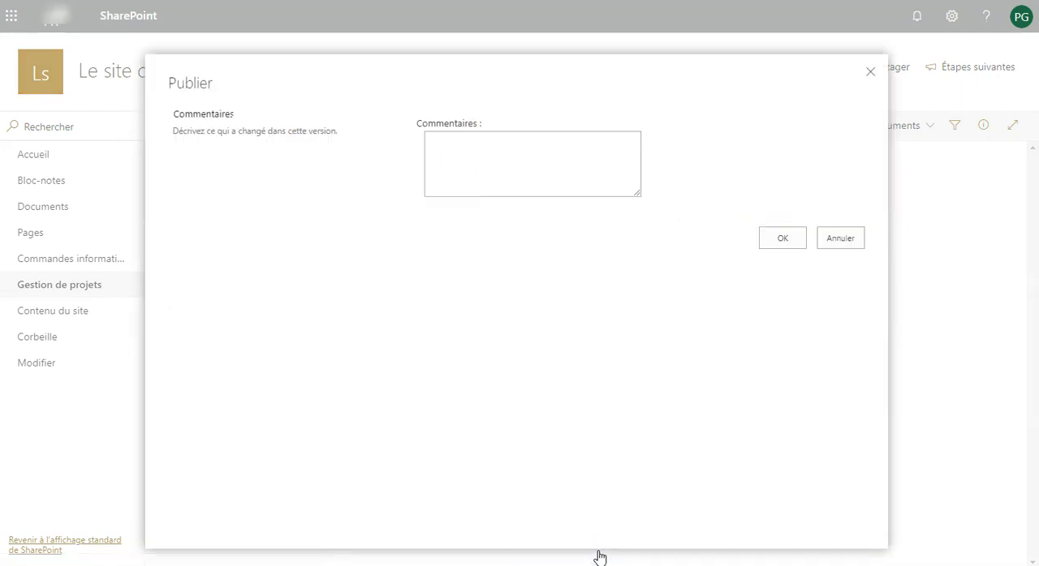
click(475, 159)
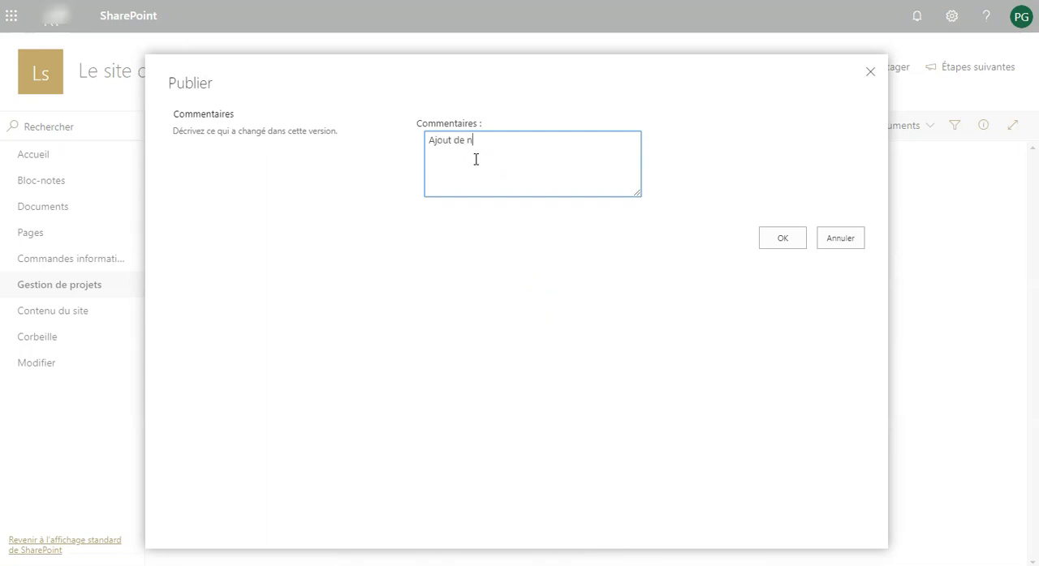
click(785, 240)
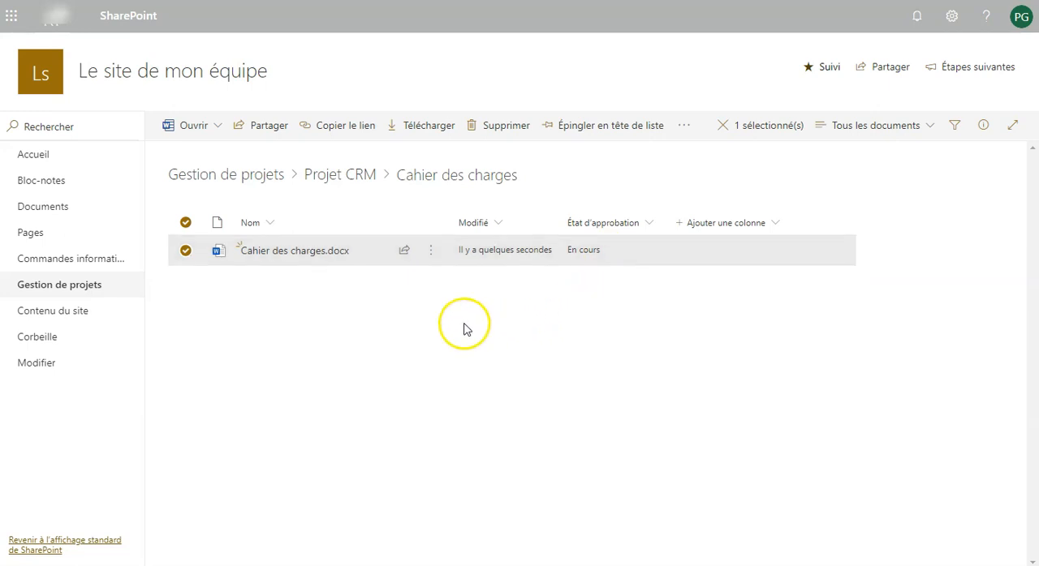
- Review the published document's version history, including its newest version's comment and approval state, and close it
click(434, 261)
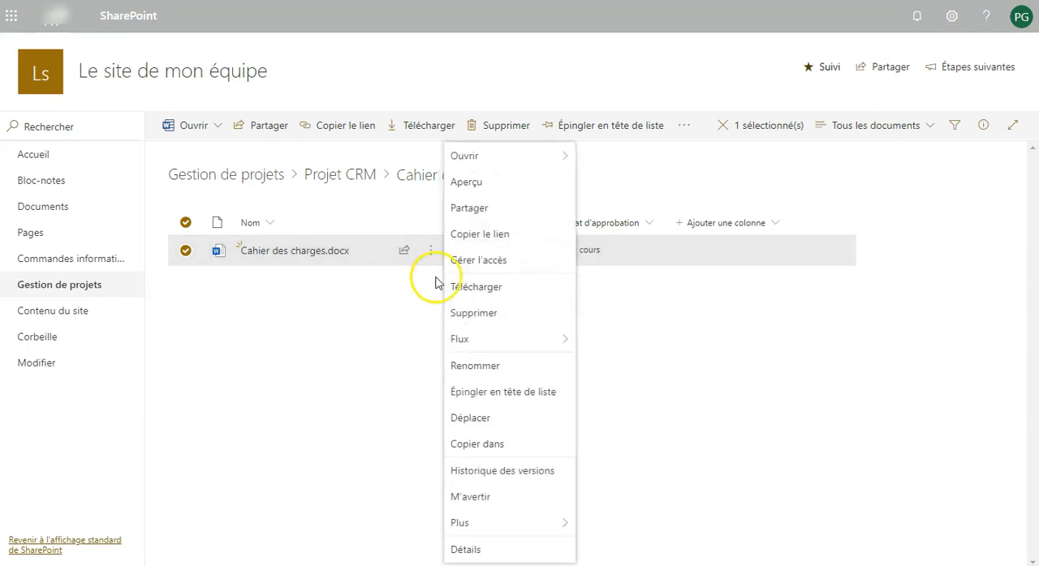
click(469, 480)
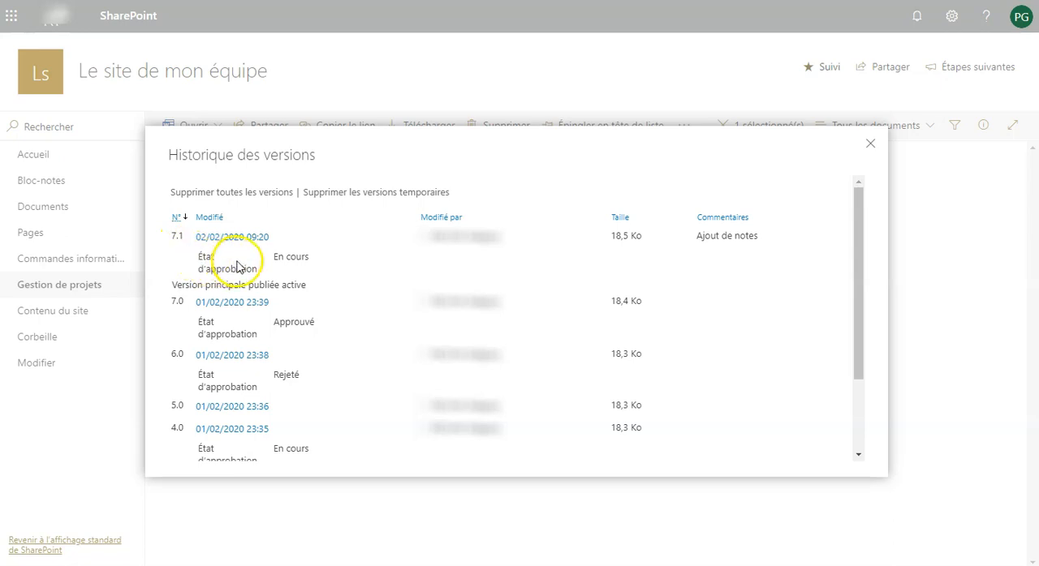
mouse_move(282, 259)
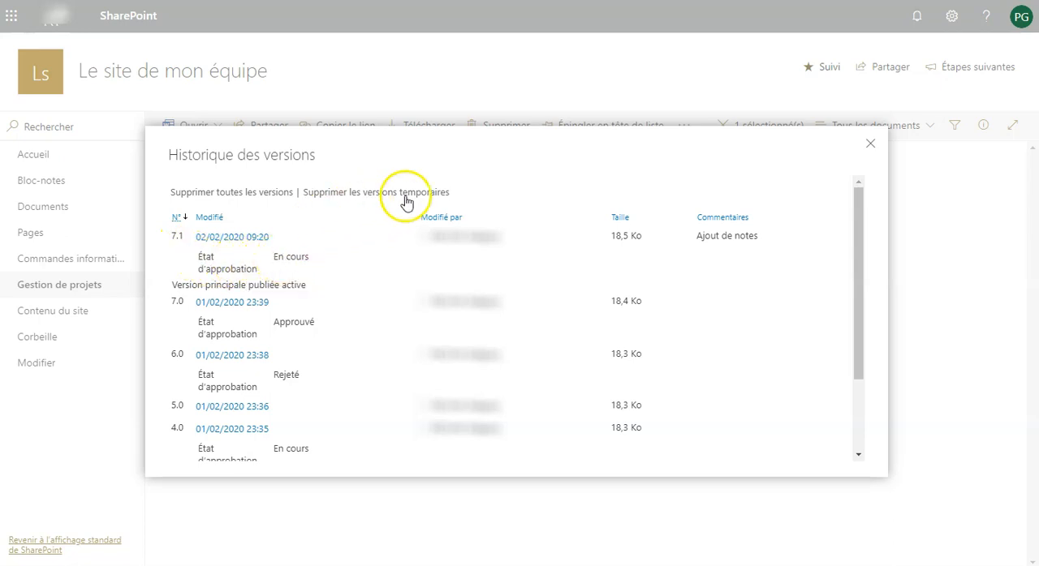
click(866, 142)
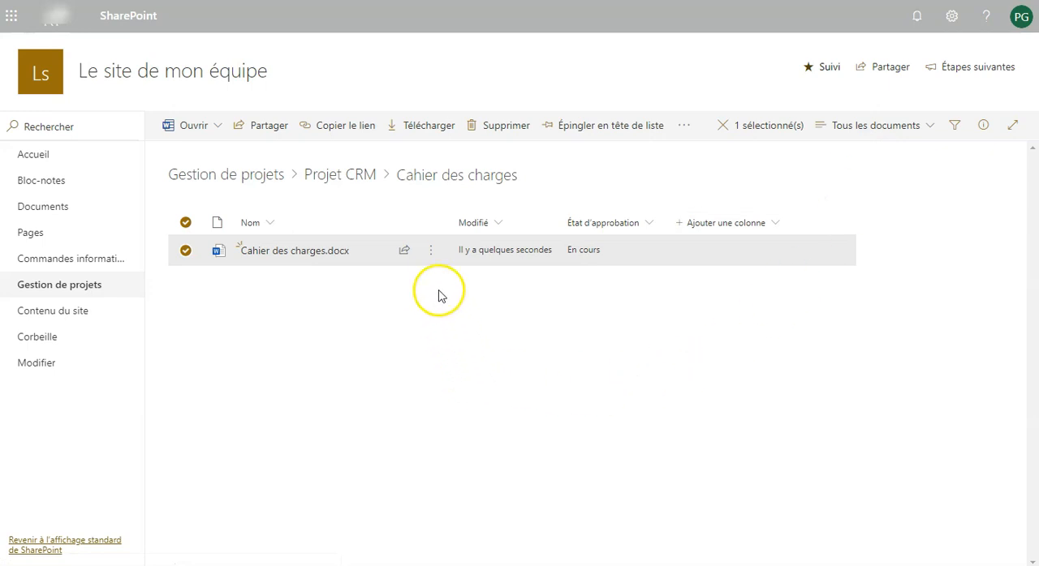
- Approve Cahier des charges.docx by setting its approval status to Approuvé with the comment "ok"
click(430, 254)
mouse_move(476, 521)
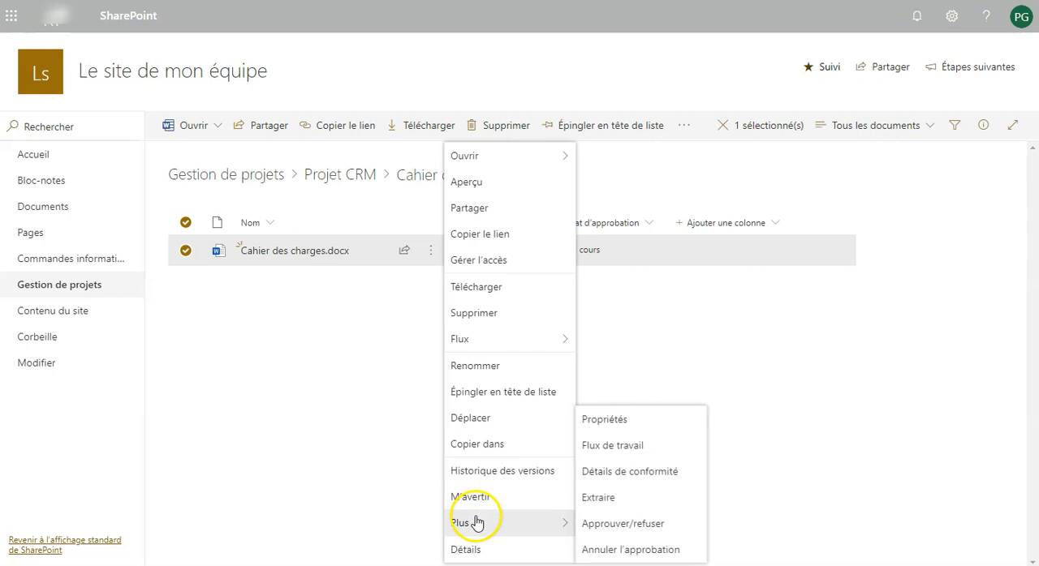
click(606, 526)
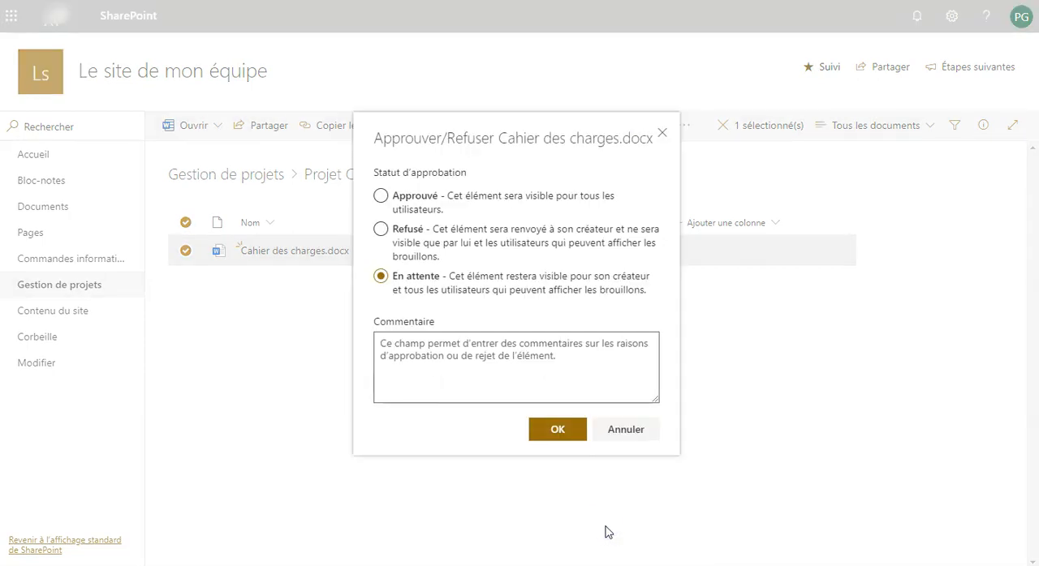
click(383, 197)
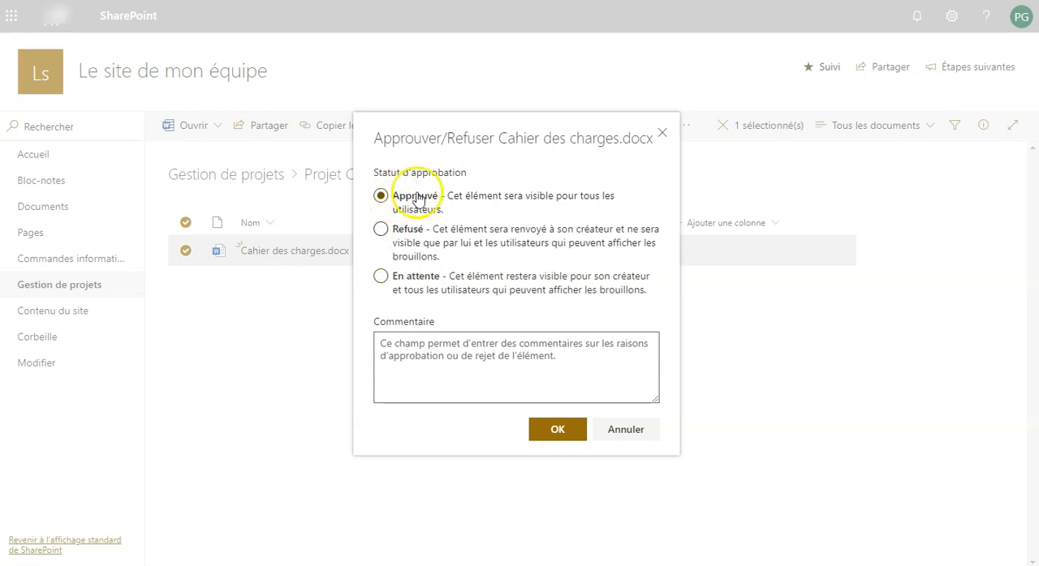
click(448, 347)
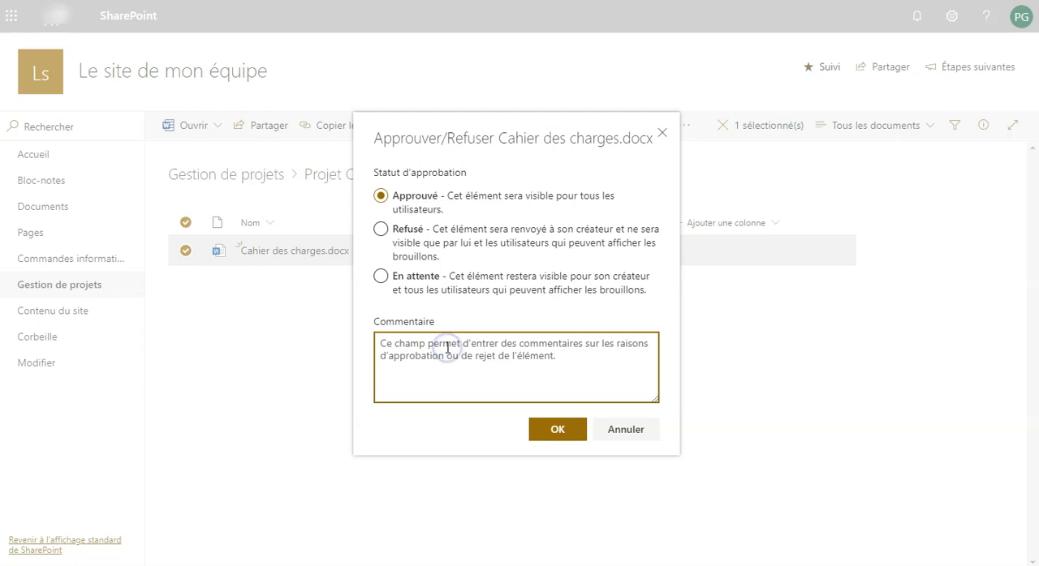
text(ok)
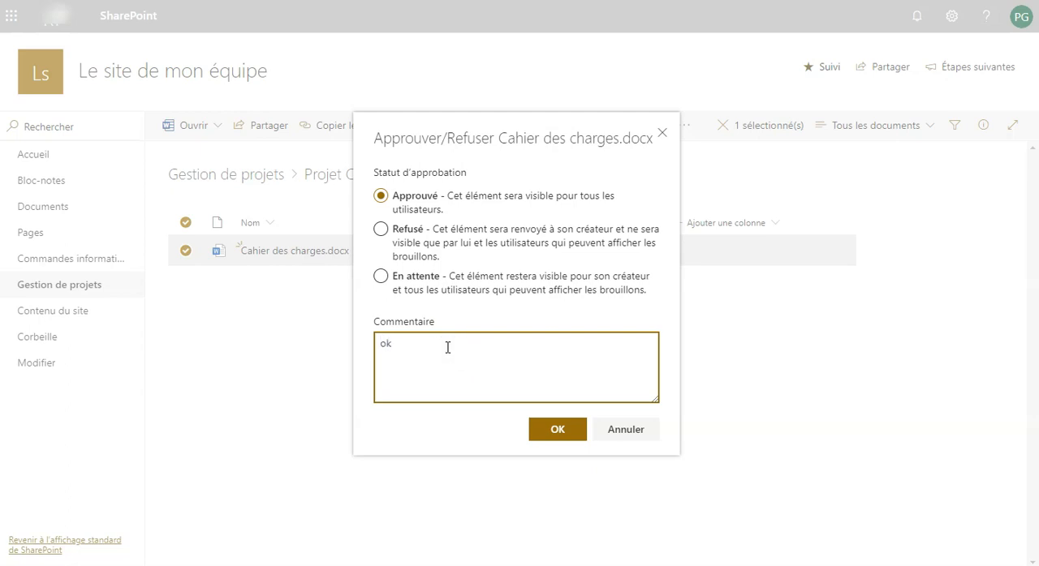
click(550, 429)
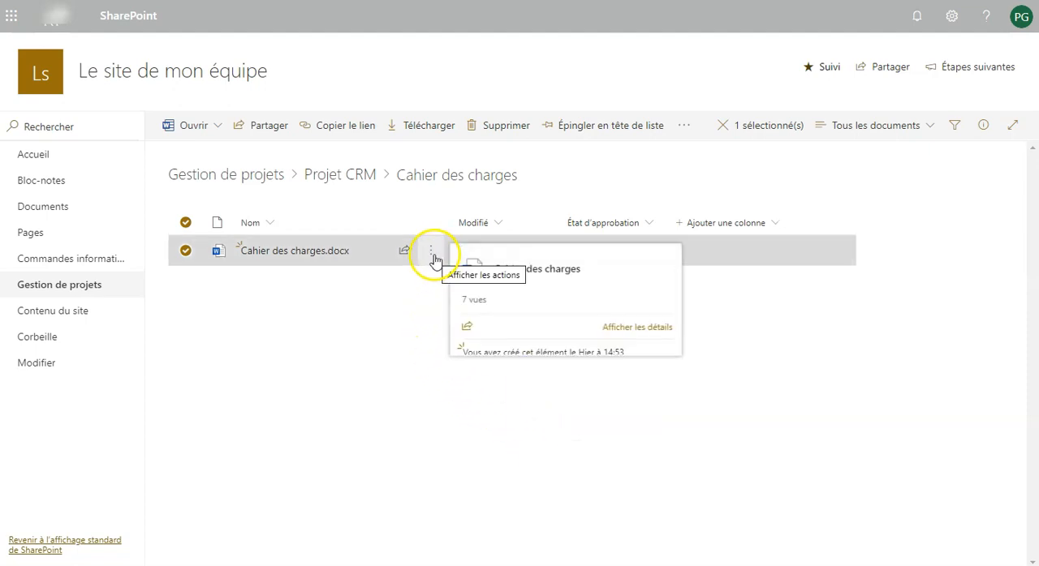
- Check the version history of Cahier des charges.docx after the approval, focusing on the newest major version, and close it
click(433, 257)
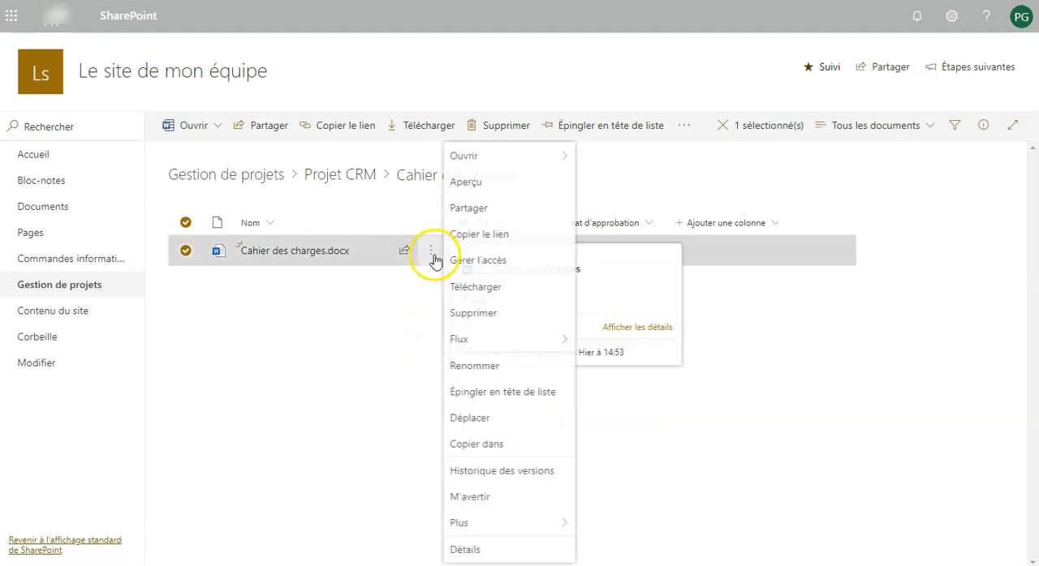
click(460, 472)
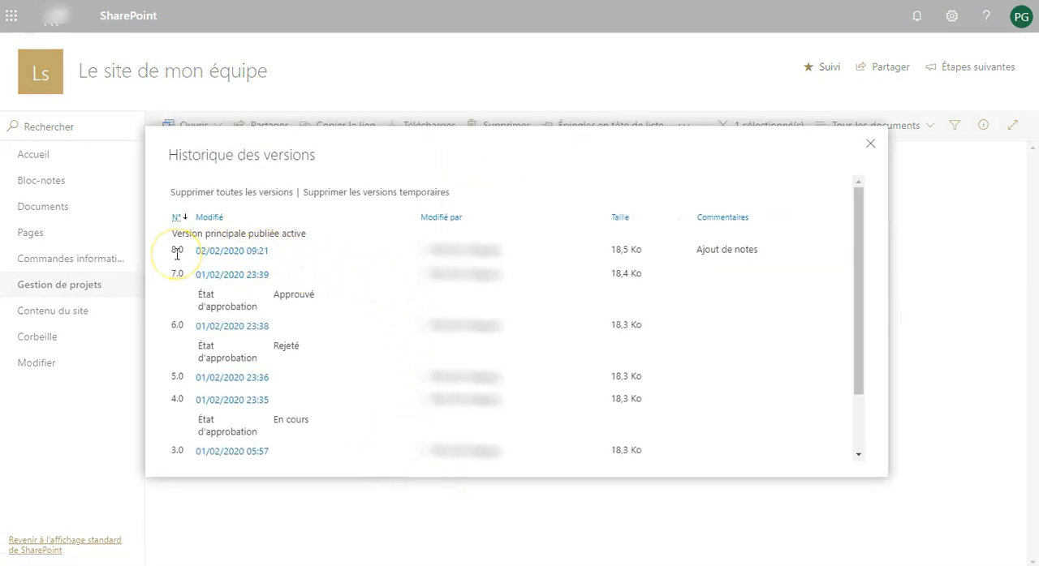
mouse_move(276, 252)
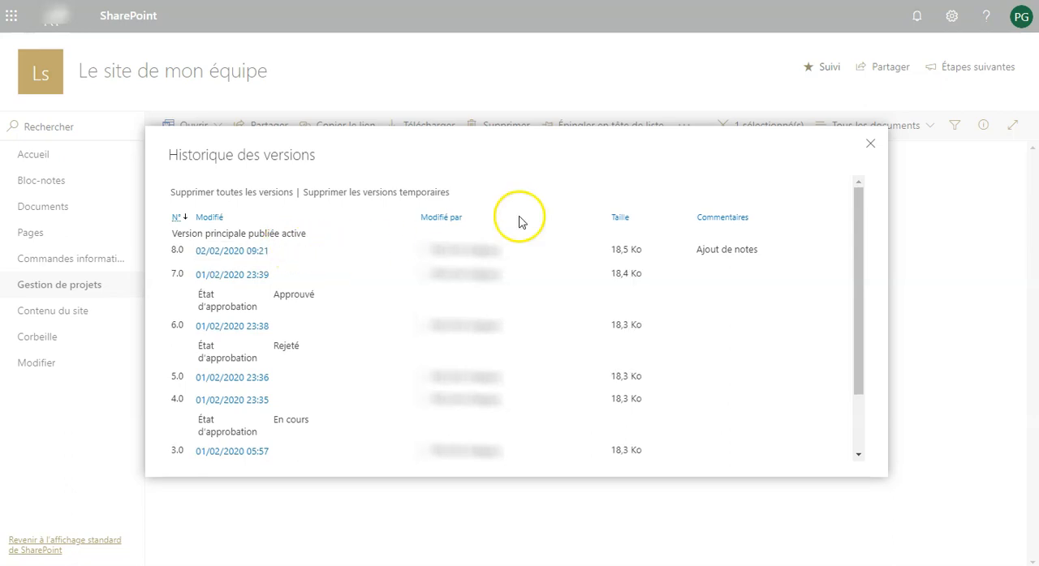
click(869, 144)
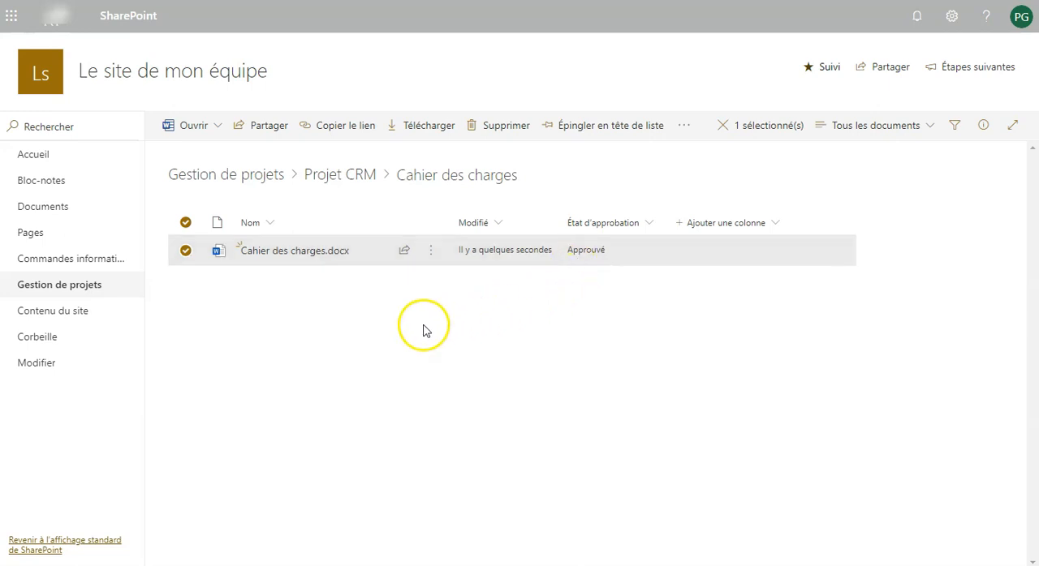
- Create an e-mail alert on Cahier des charges.docx for any modification with immediate notification, and deselect the file
mouse_move(324, 260)
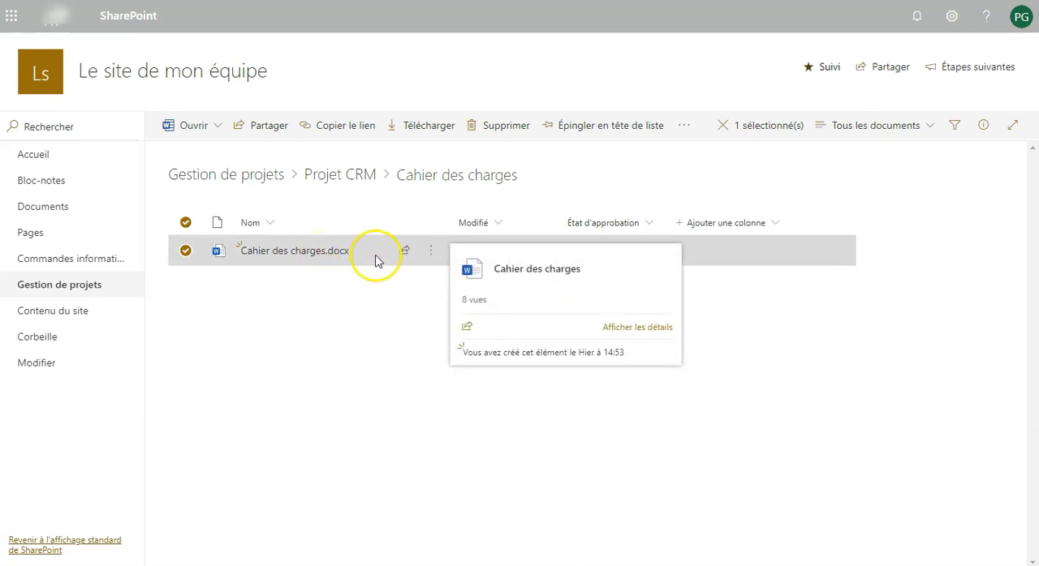
click(438, 258)
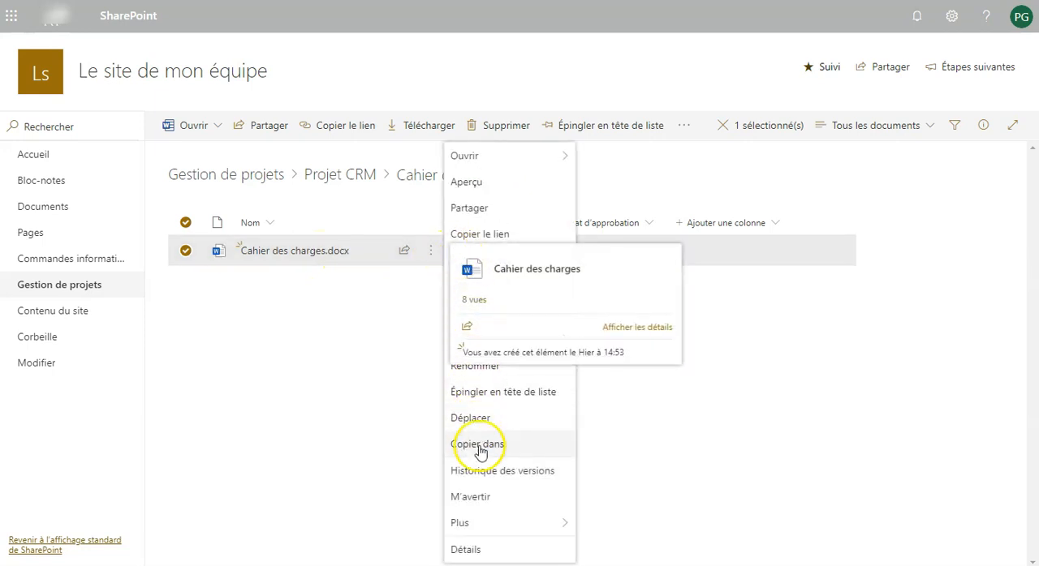
click(469, 497)
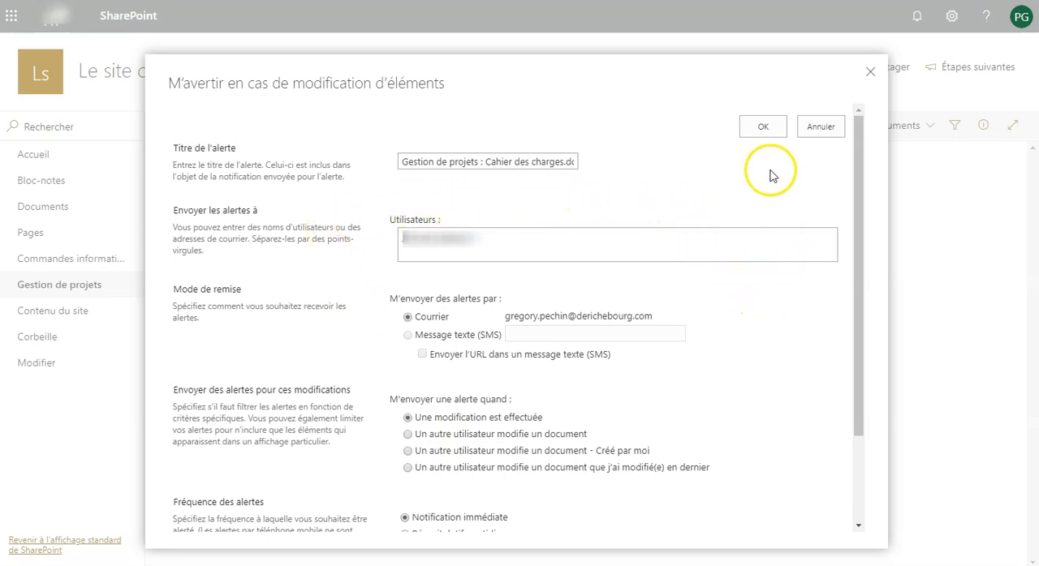
click(765, 130)
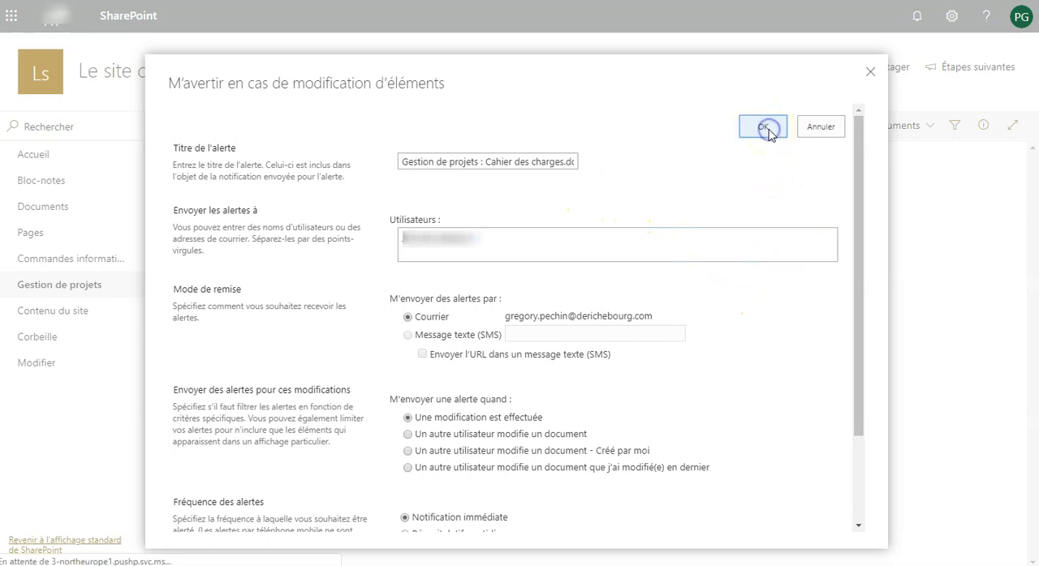
click(495, 403)
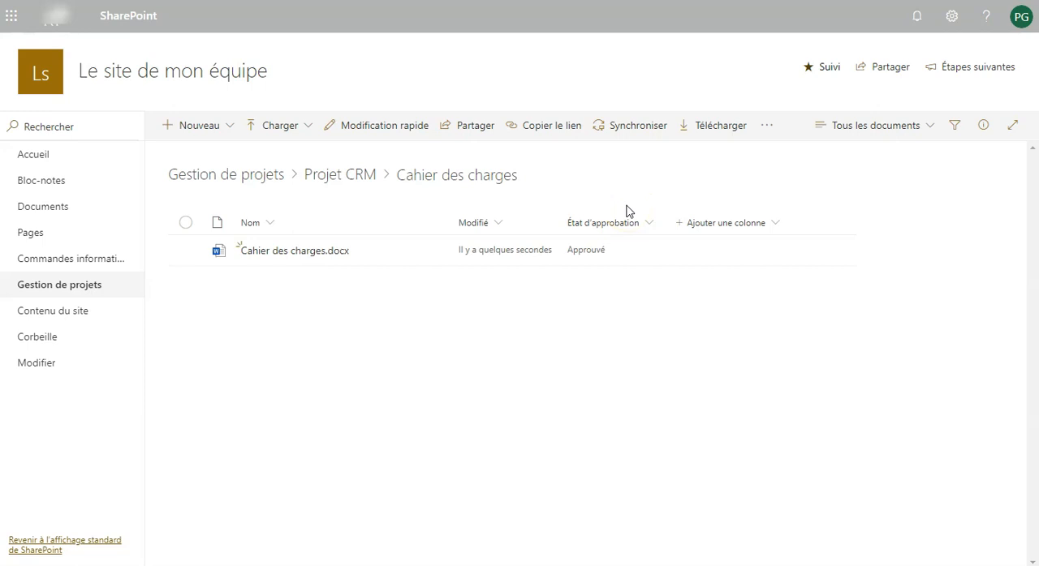
- Open the settings of the Gestion de projets library and start creating a standard view (Affichage standard)
click(955, 26)
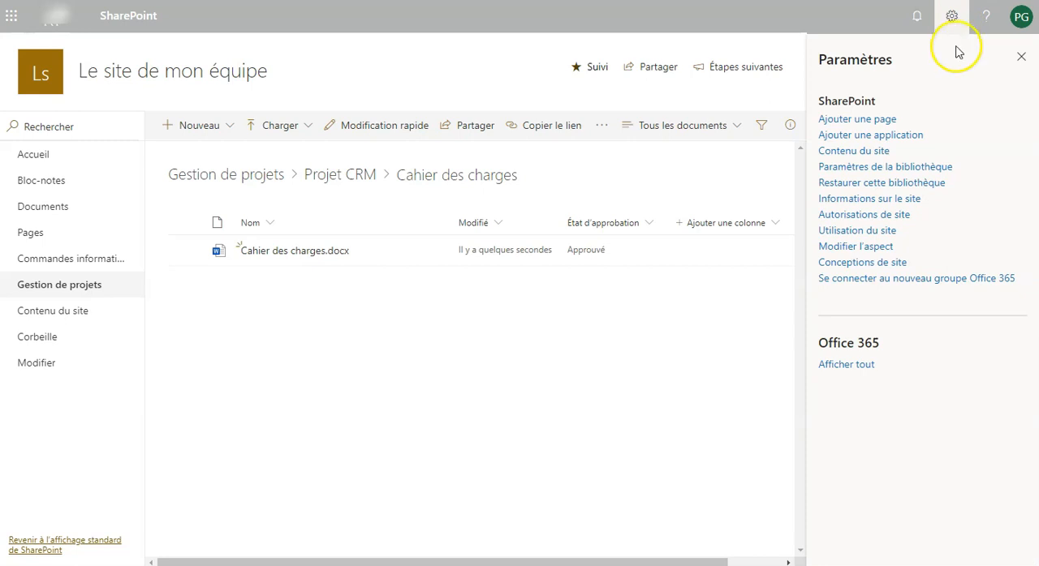
click(892, 171)
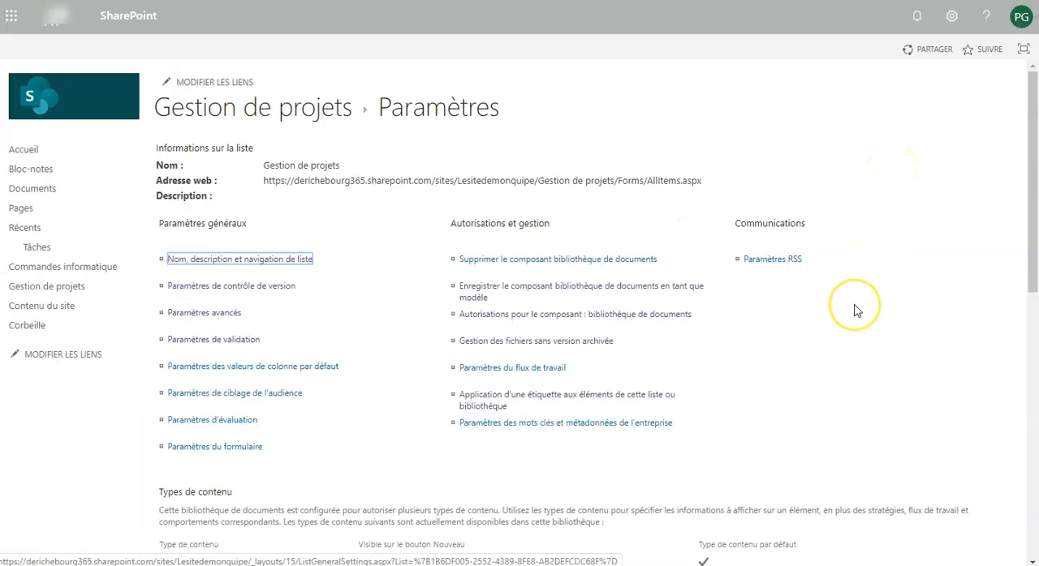
scroll(856, 311, down, 8)
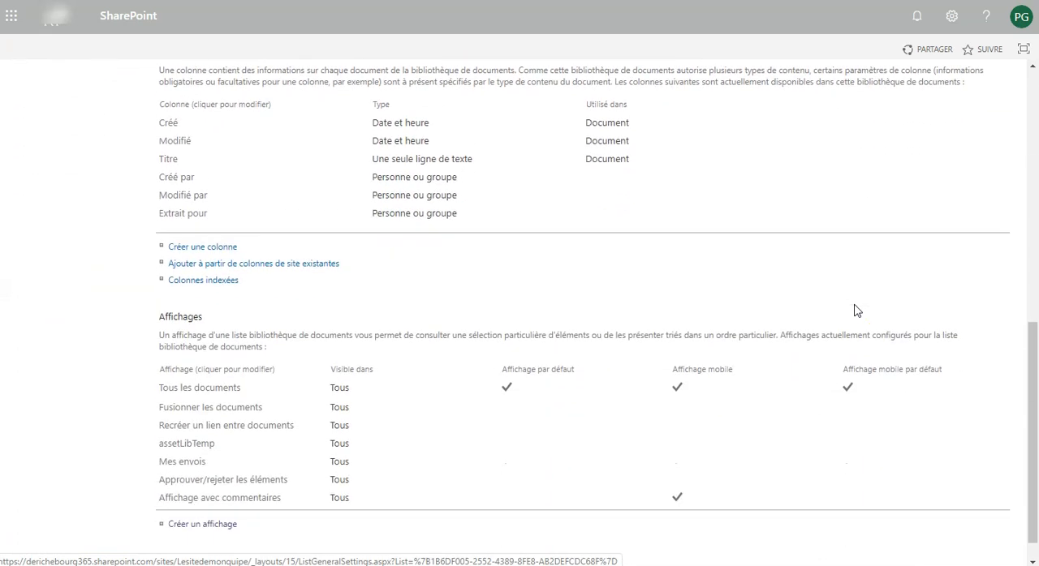
scroll(856, 311, down, 1)
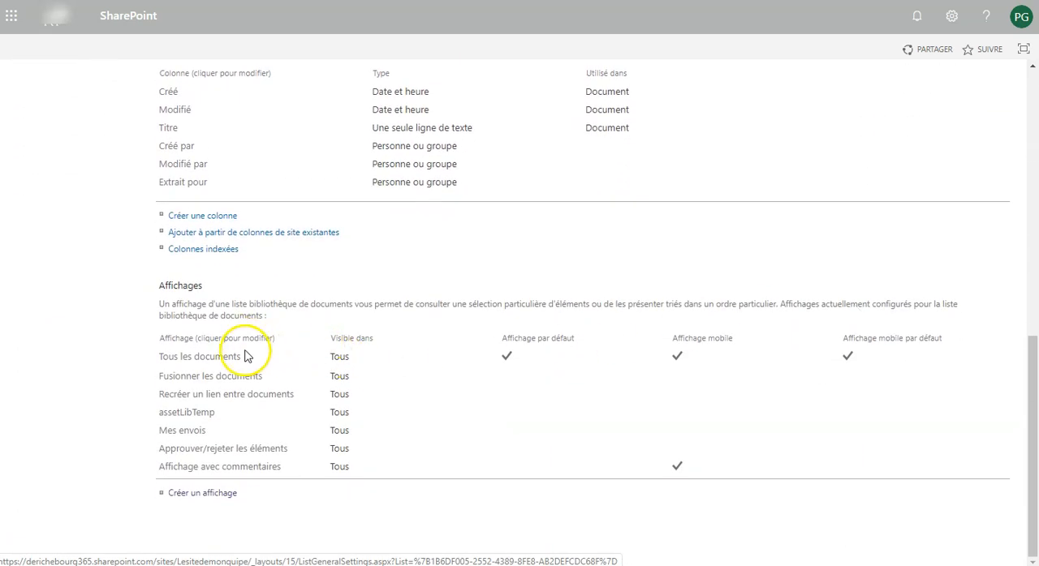
click(219, 495)
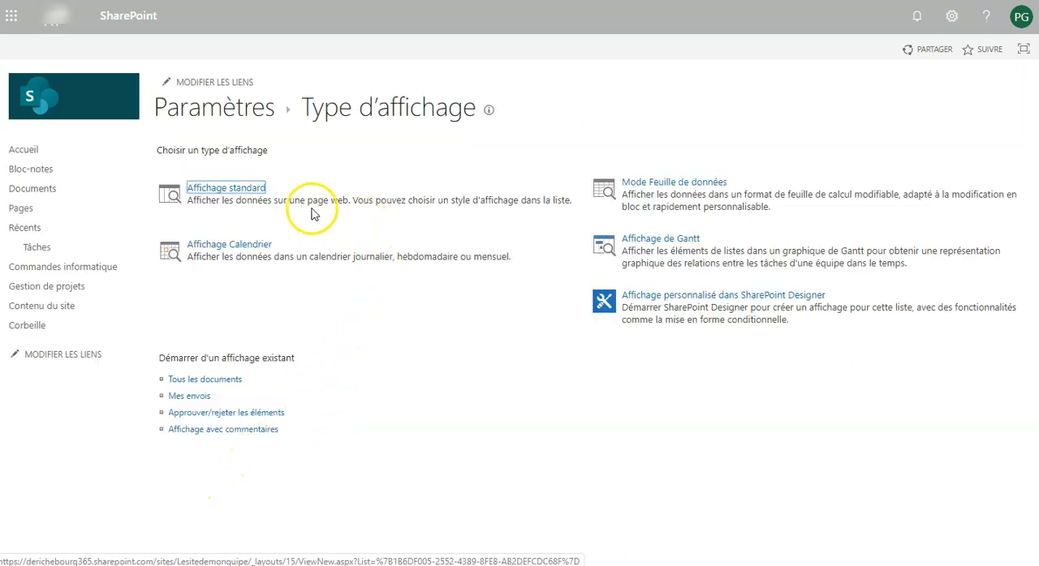
click(258, 197)
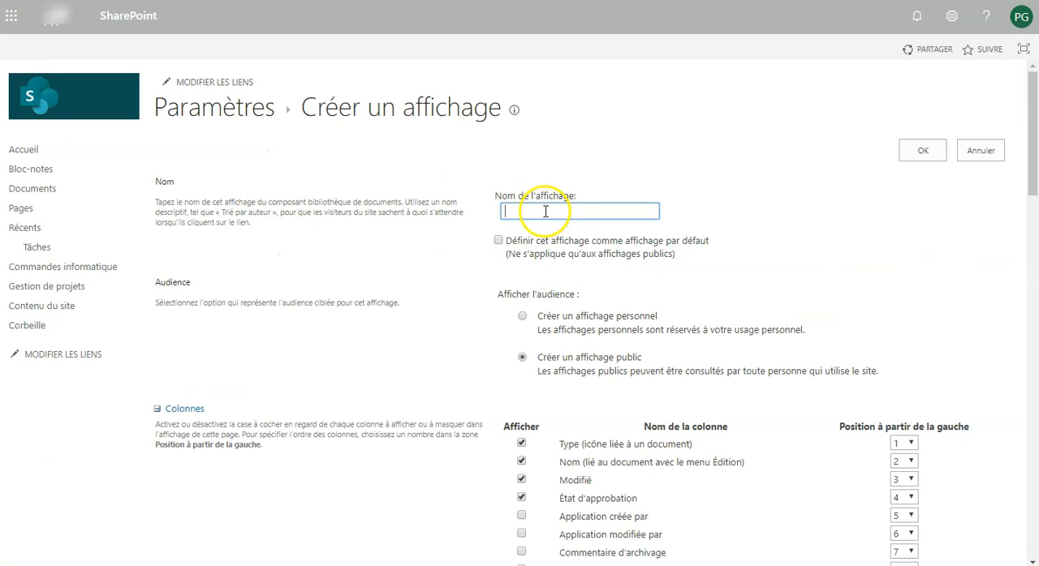
- Name the new view "Affichage avec commentaires" and make it the library's default view
click(545, 211)
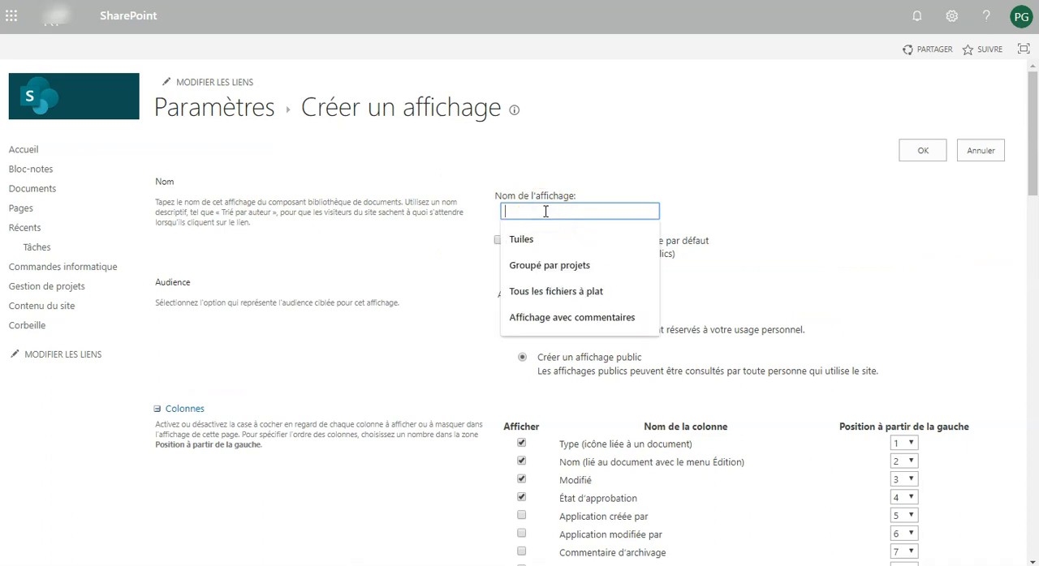
text(Afficha)
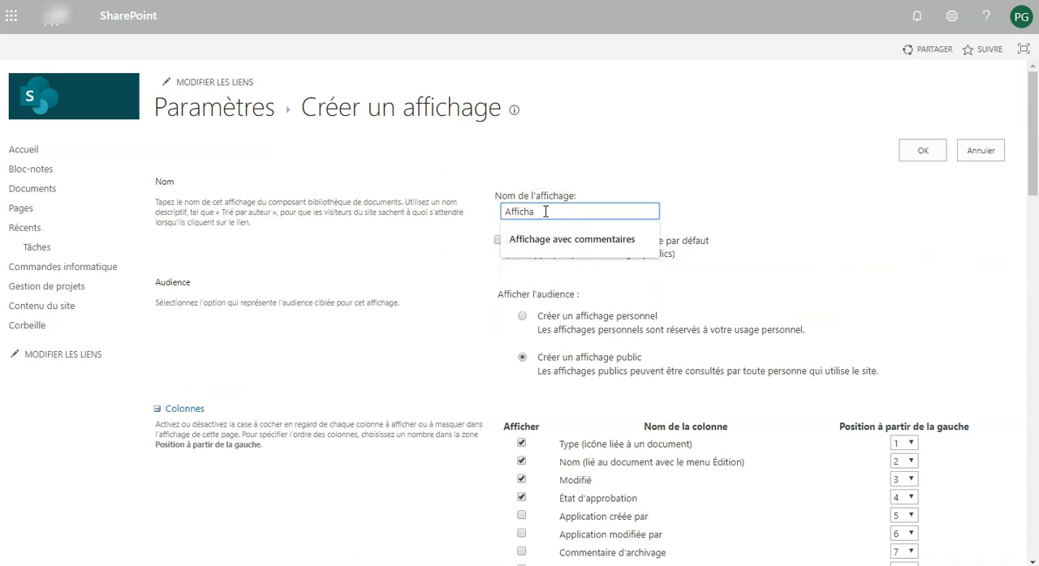
text(ge avec commentaires)
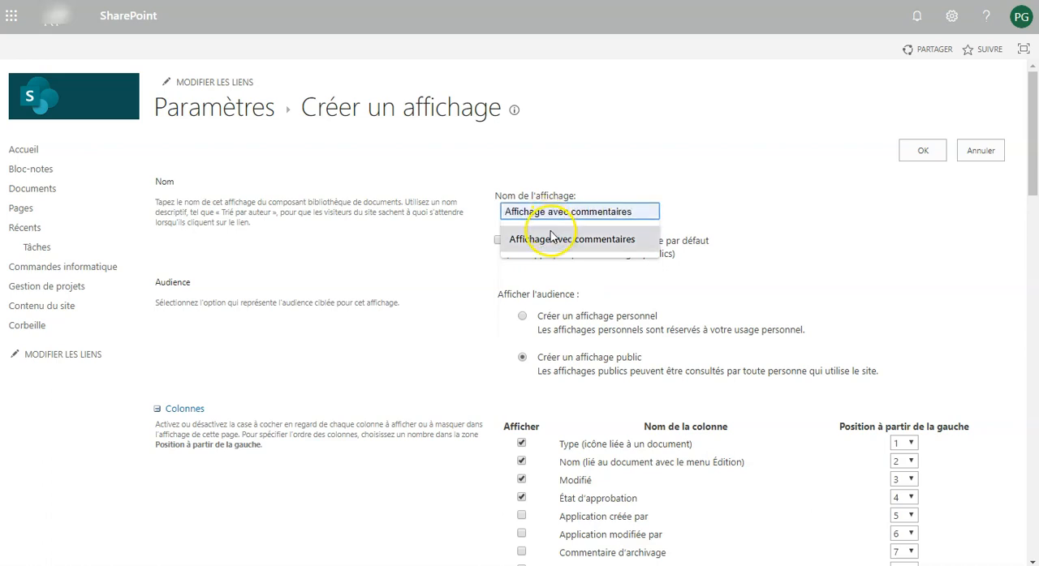
click(550, 234)
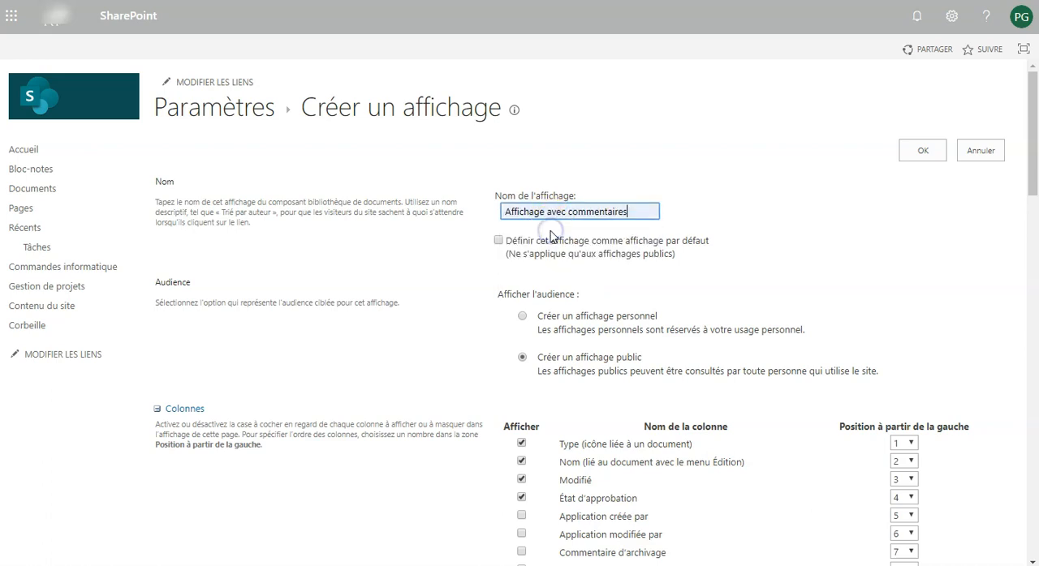
click(499, 242)
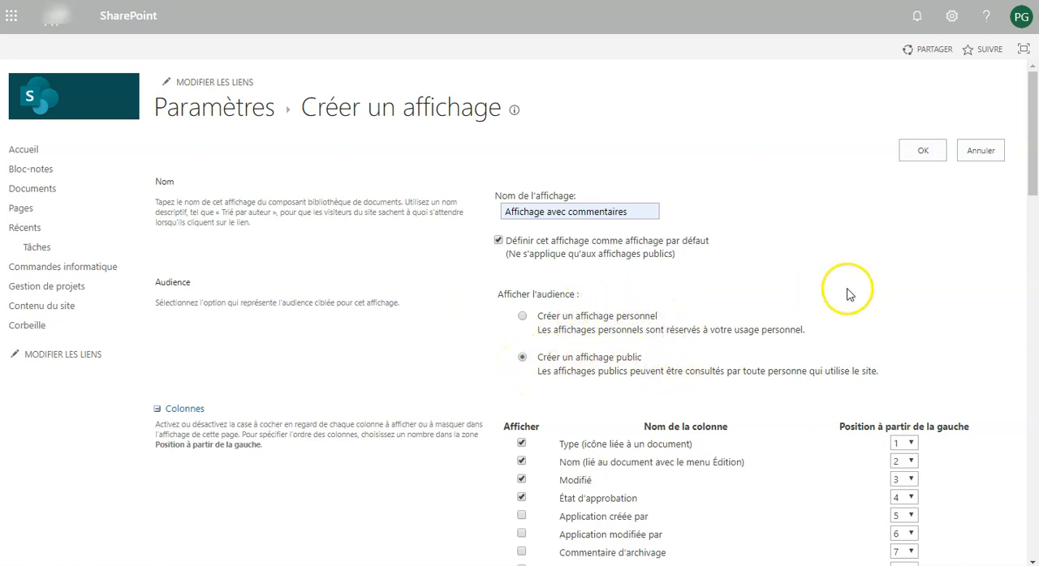
- Include the Commentaire d'archivage and Commentaires de l'approbateur columns in the view, keep the remaining settings and save it
drag(1027, 174, 1034, 271)
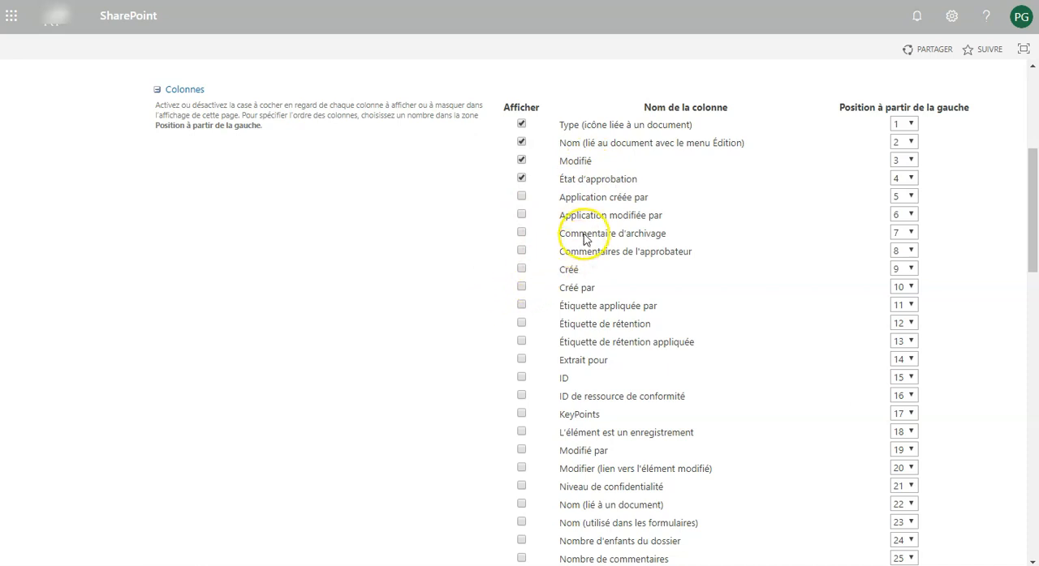
click(520, 234)
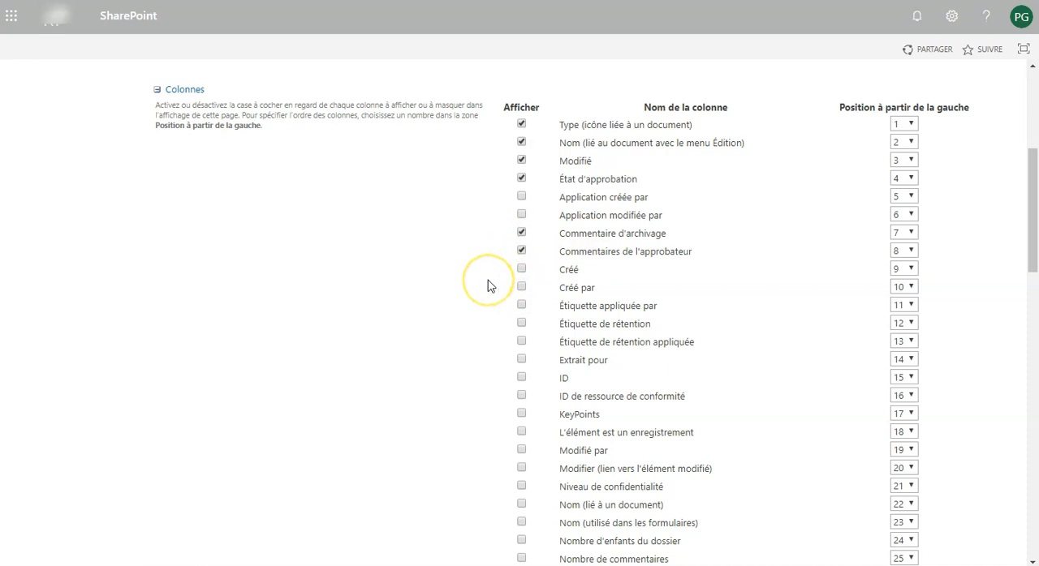
scroll(488, 284, down, 5)
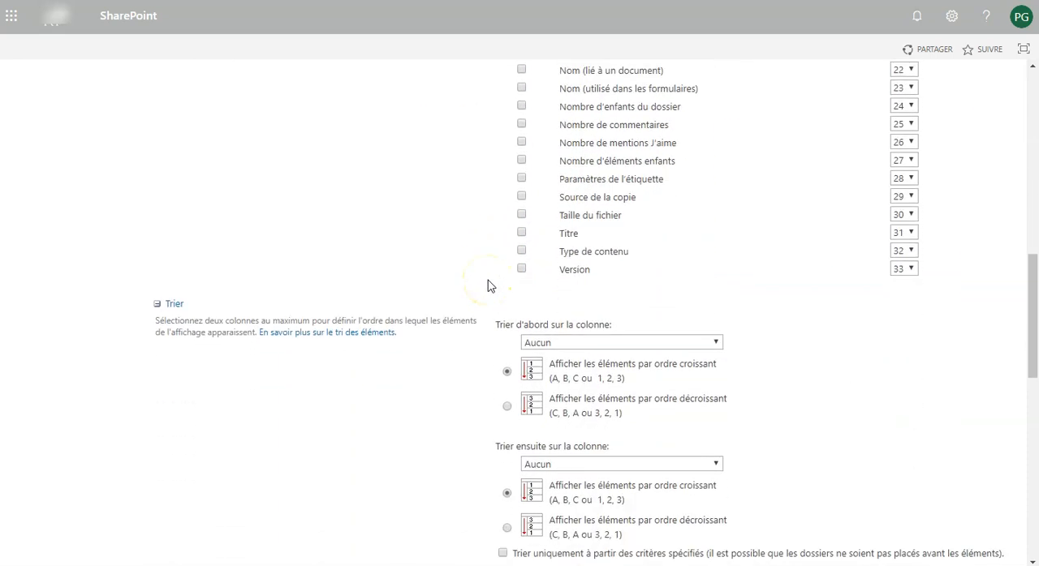
scroll(451, 371, down, 2)
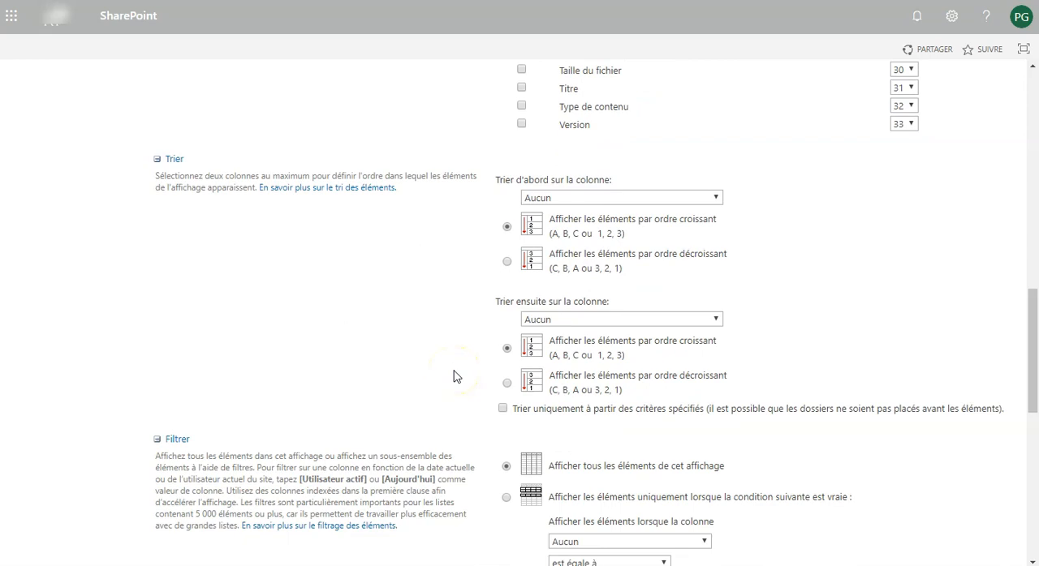
scroll(428, 359, down, 4)
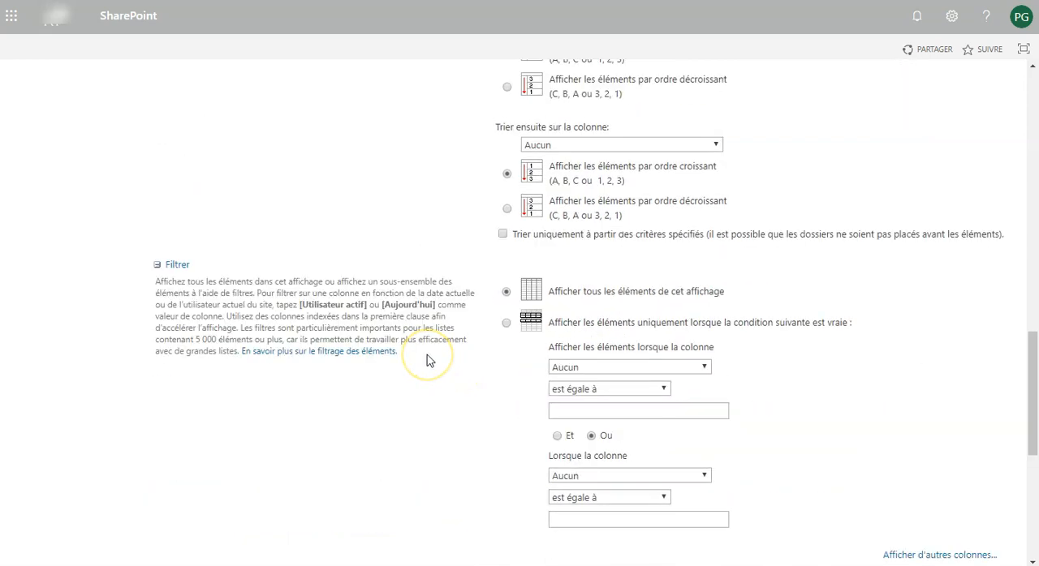
scroll(429, 361, down, 2)
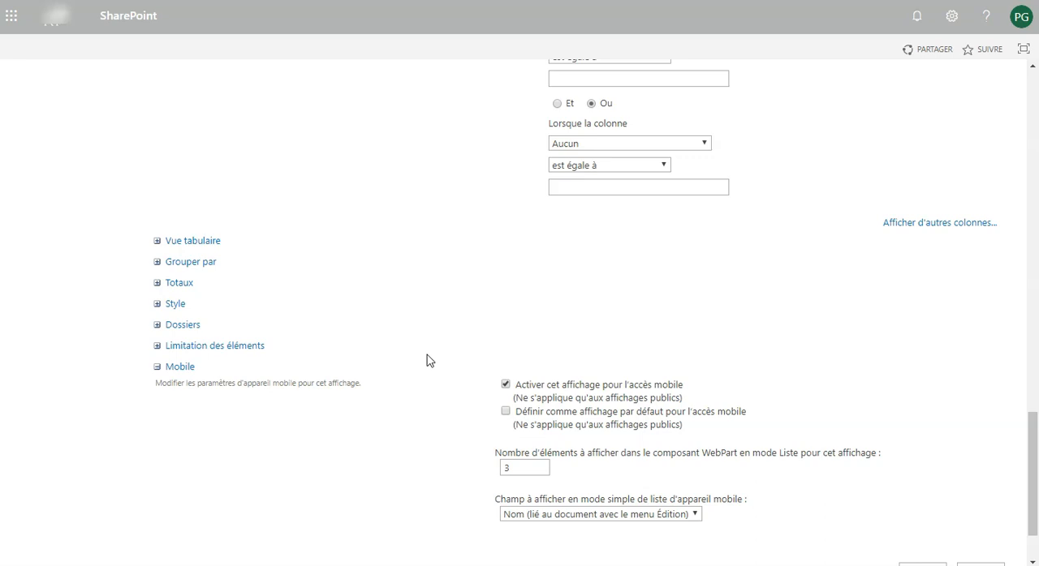
scroll(430, 360, down, 1)
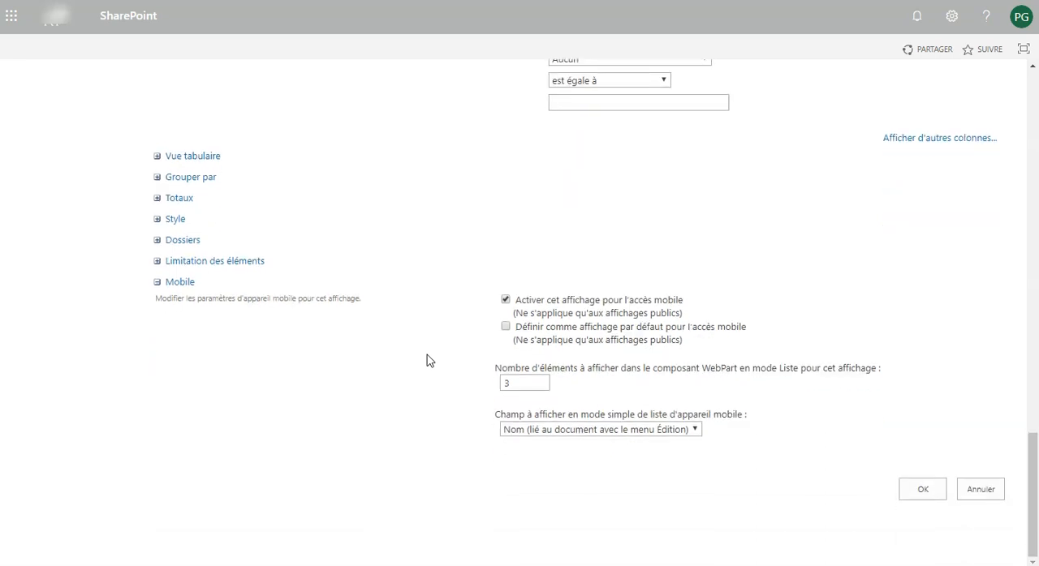
click(308, 321)
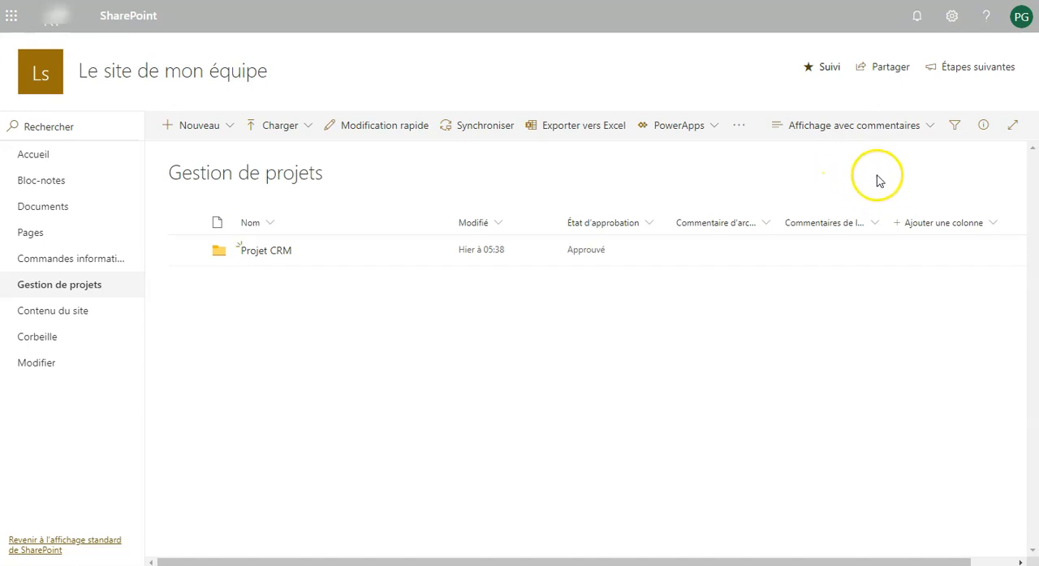
- Display the library in the Tous les documents view for comparison, and switch back to the Affichage avec commentaires view
click(884, 135)
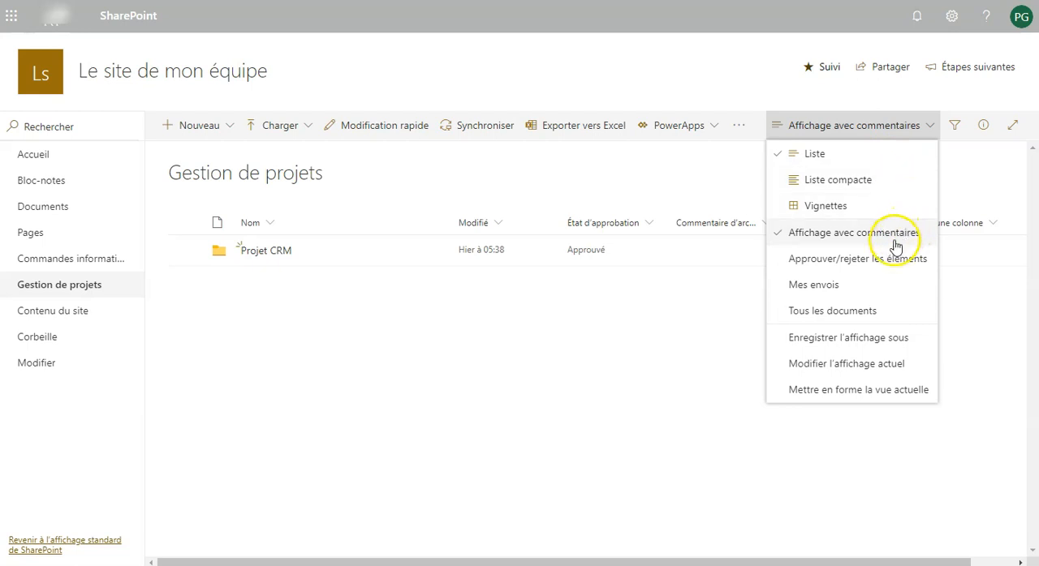
click(878, 310)
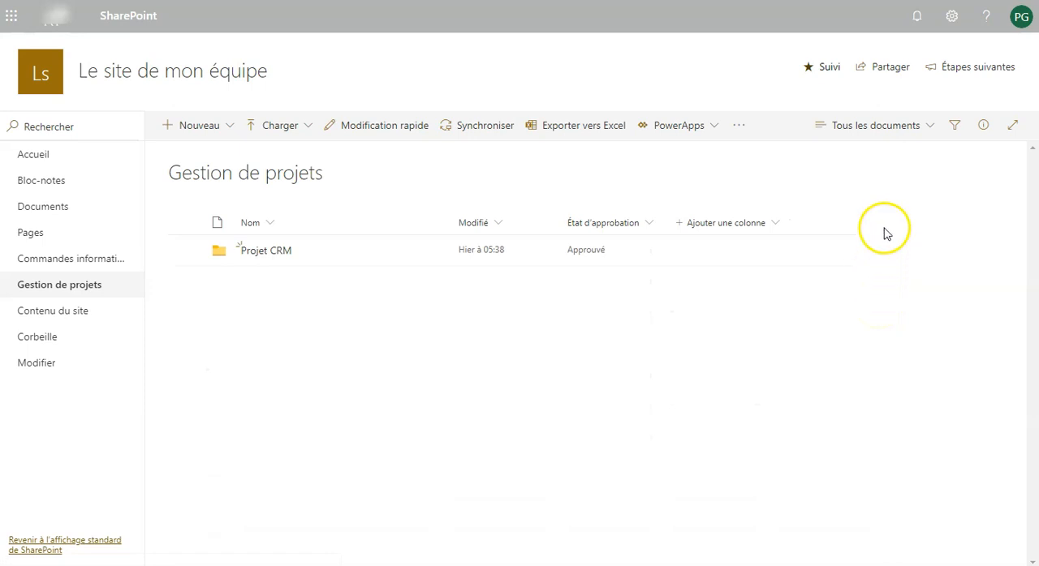
click(883, 129)
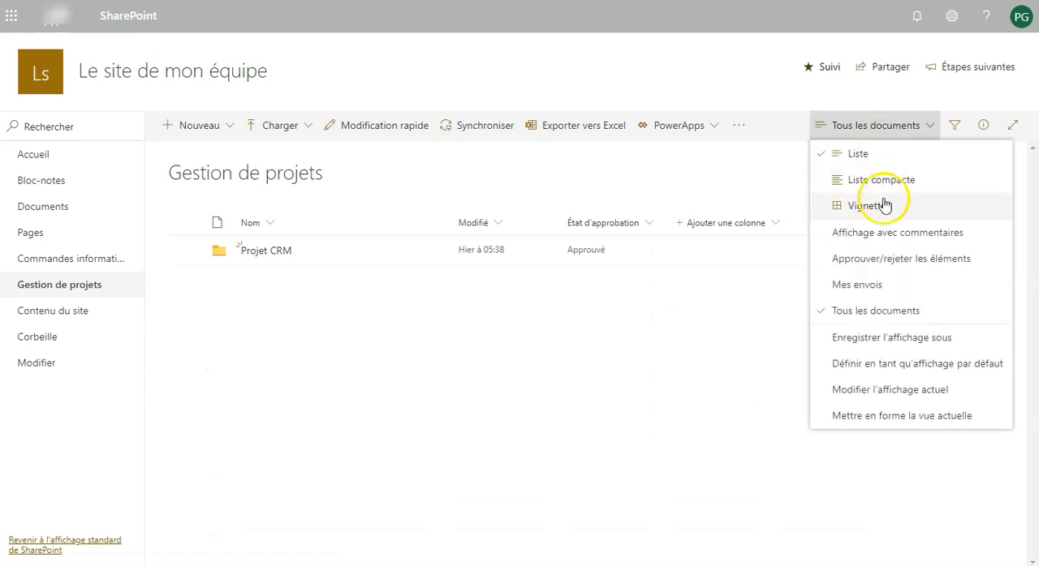
click(883, 236)
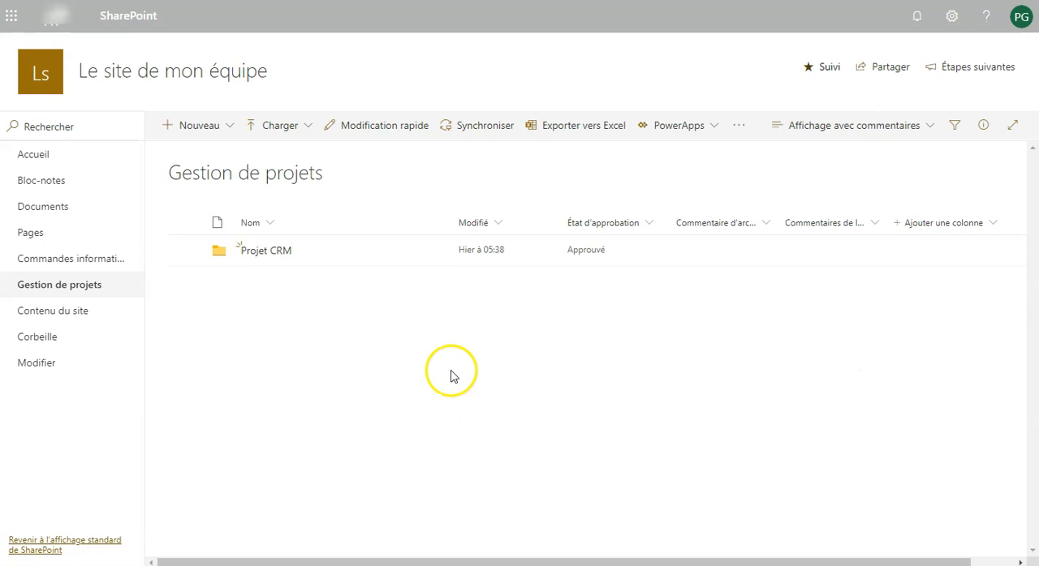
- Open Cahier des charges.docx from Projet CRM > Cahier des charges and replace all its text with the copied Lorem ipsum paragraphs
click(268, 252)
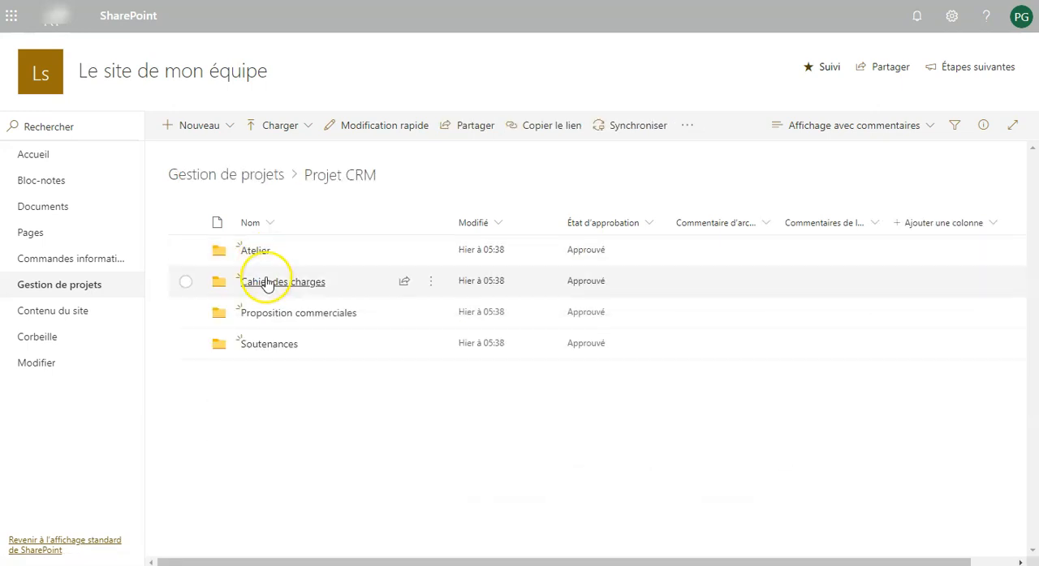
click(268, 282)
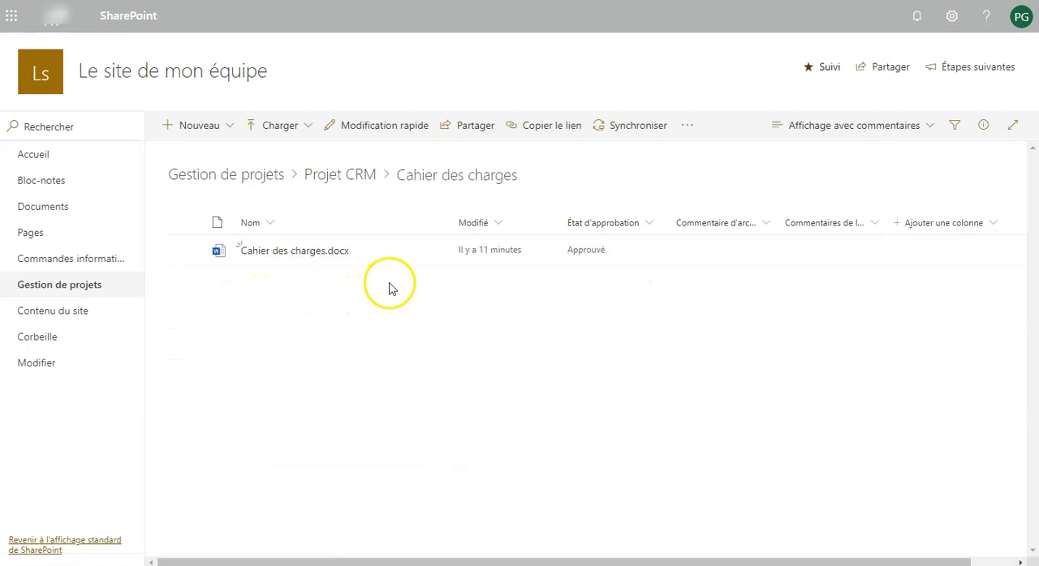
click(290, 255)
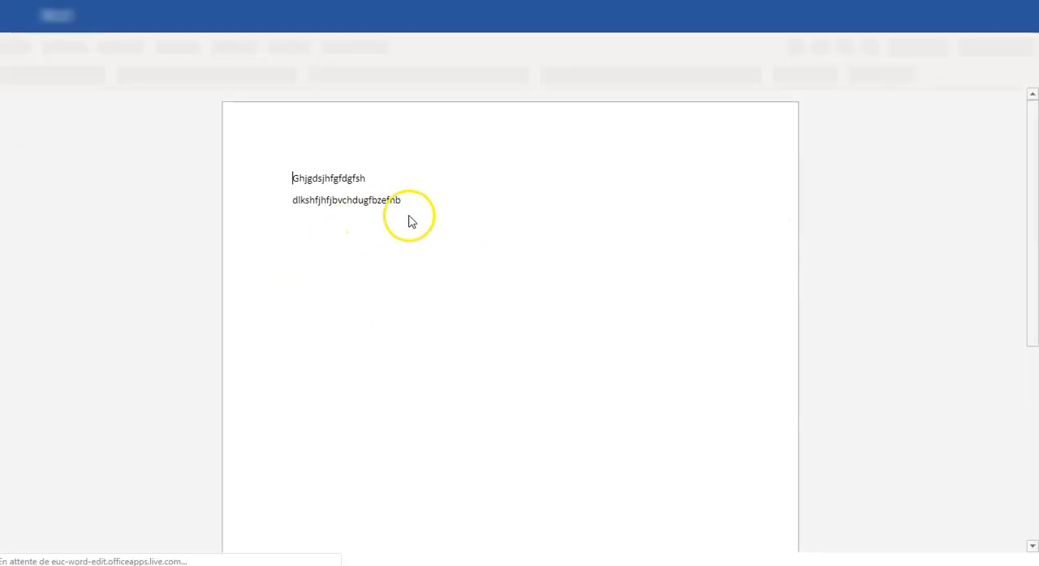
drag(401, 202, 289, 181)
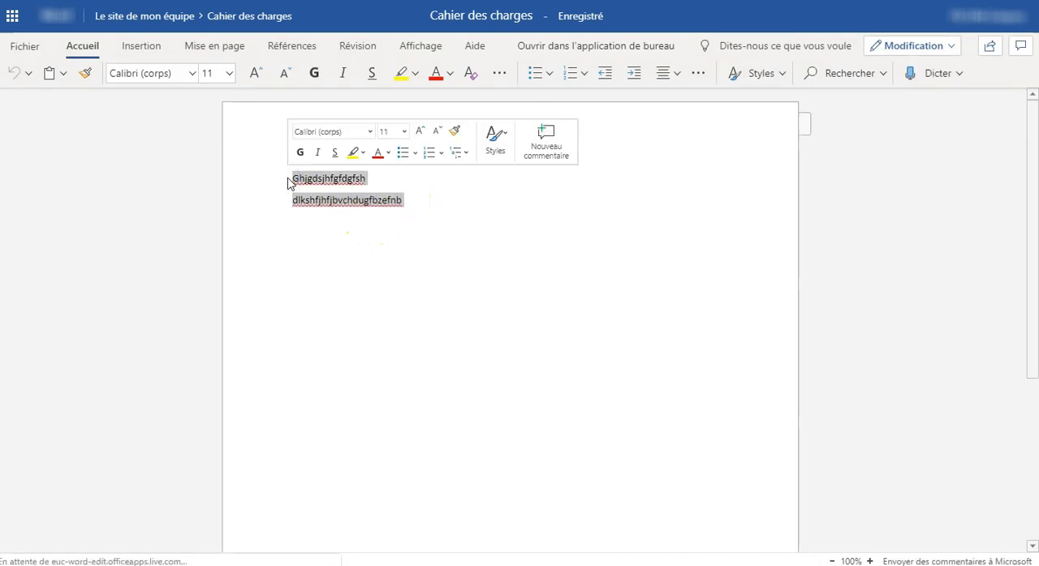
key(ctrl+v)
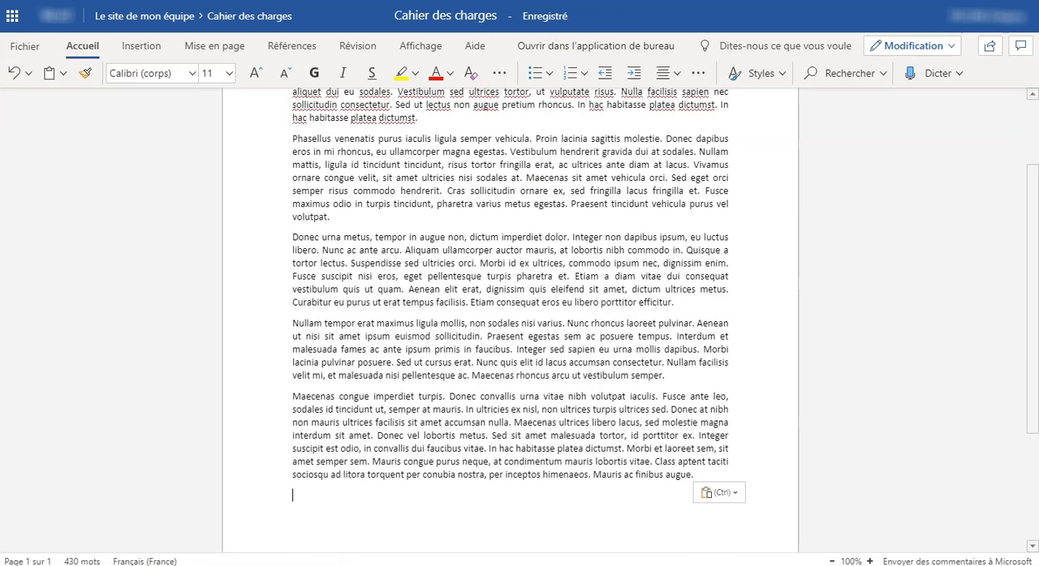
scroll(570, 171, up, 3)
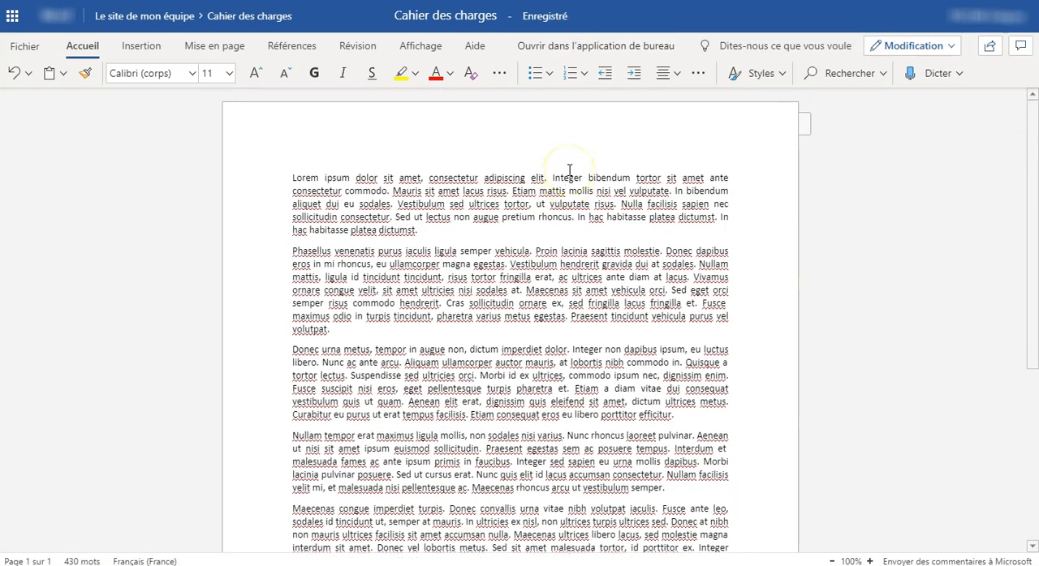
- Return from the document to the Cahier des charges folder and select Cahier des charges.docx
click(265, 24)
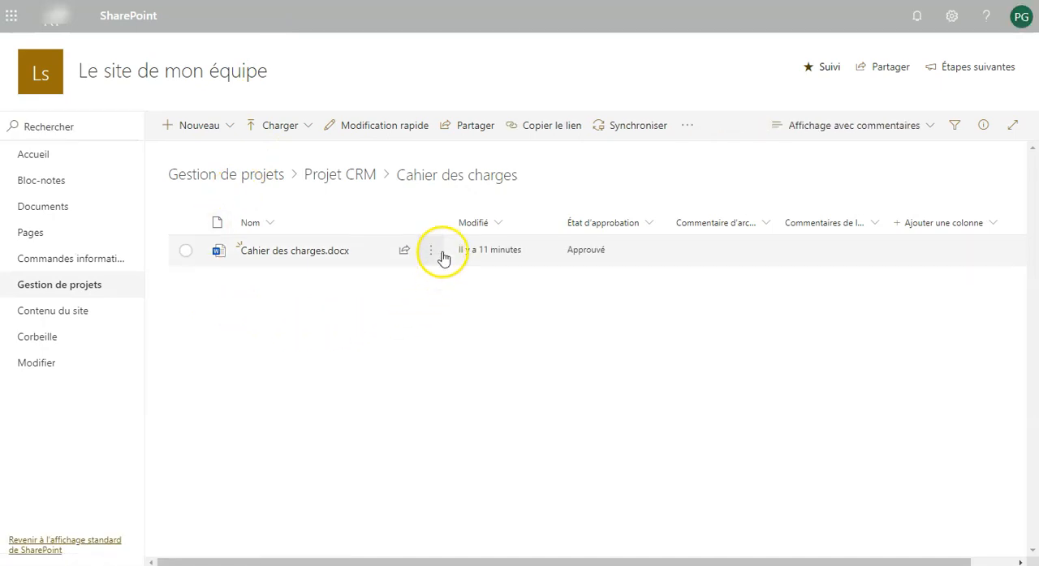
click(437, 255)
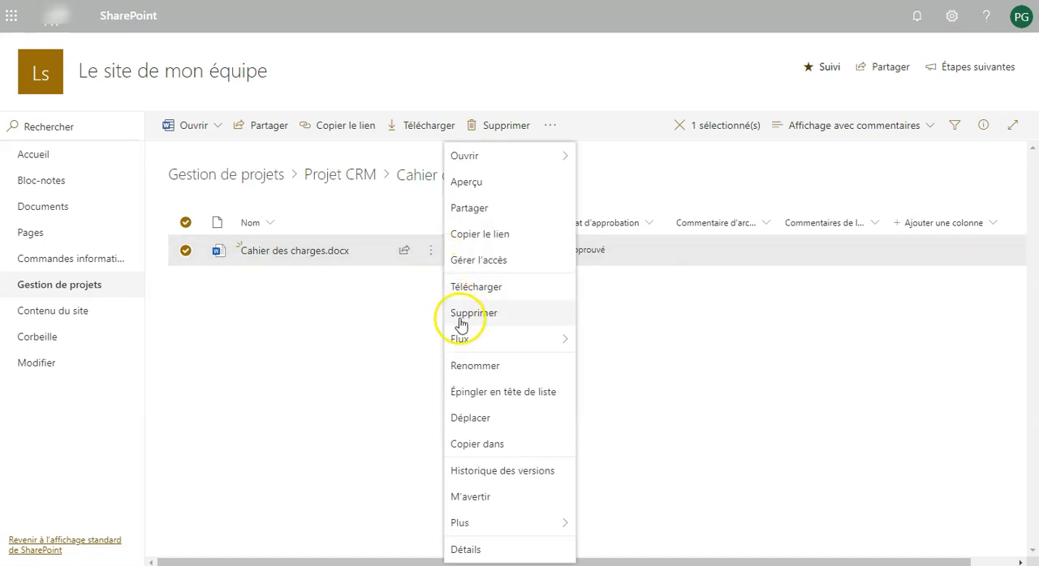
click(295, 366)
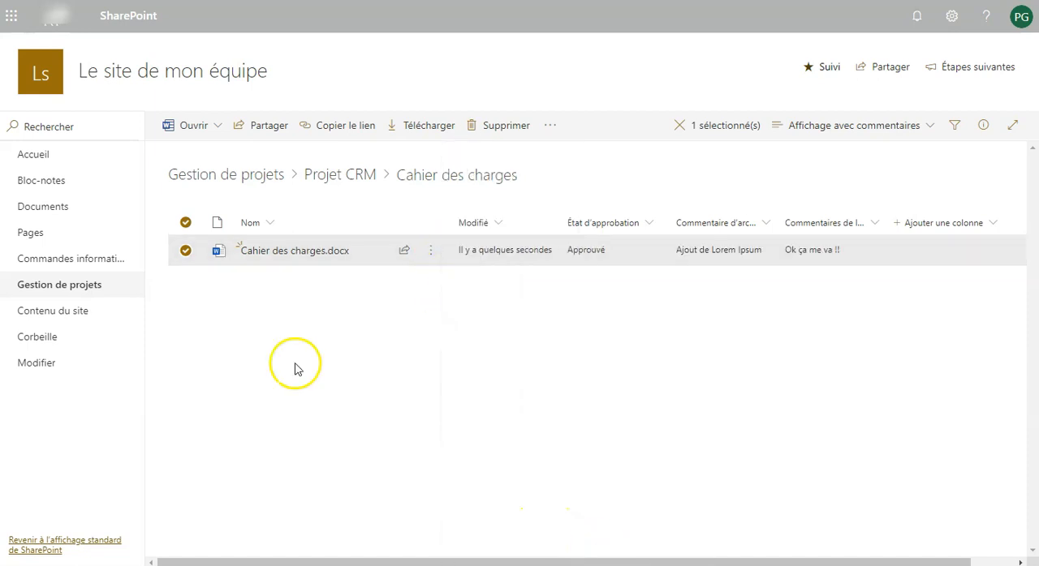